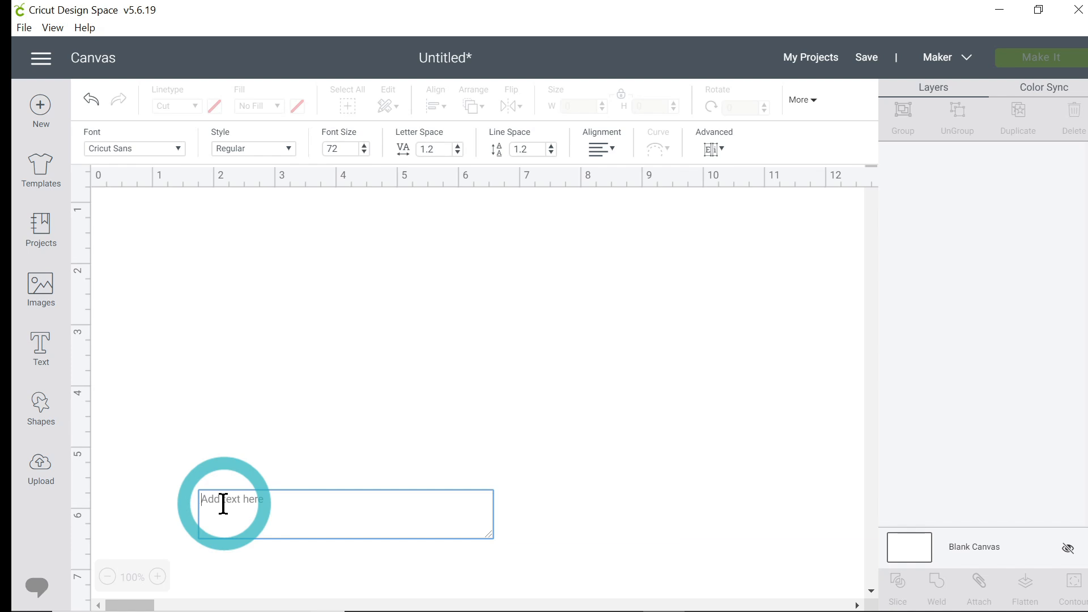
Step: Type the first caption line "Having fun taking pics in the photo booth" into the new text box and start a new line
{"action": "type", "text": "Ha"}
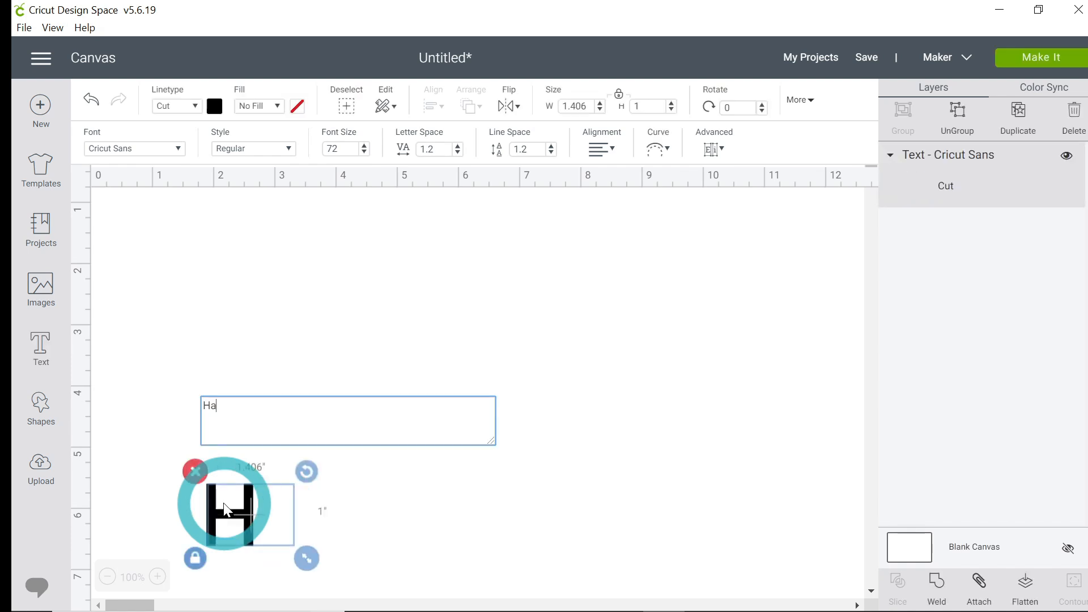
{"action": "type", "text": "ving fun taki"}
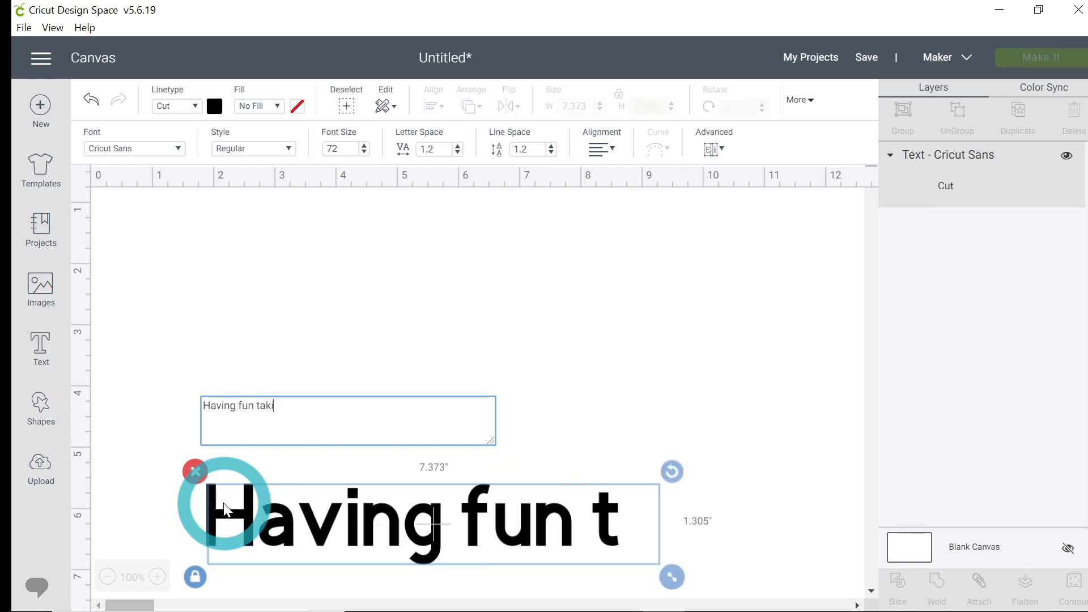
{"action": "type", "text": "ng pics in the "}
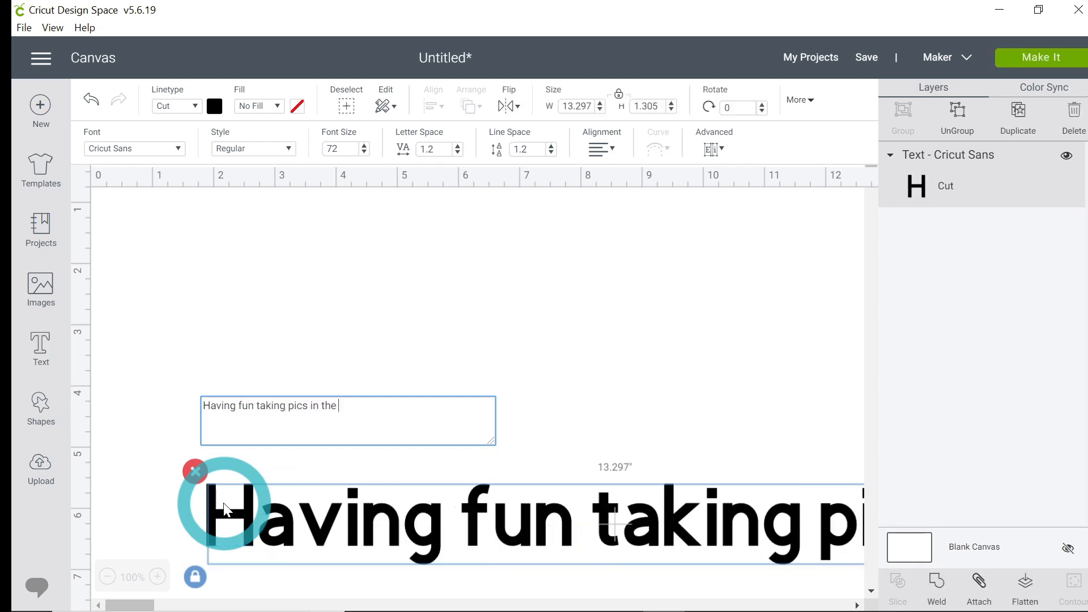
{"action": "type", "text": "photo booth"}
{"action": "key", "text": "Return"}
Step: Add the second line "at the ScrapDat Crop in Mandeville, LA" and start another line
{"action": "type", "text": "a"}
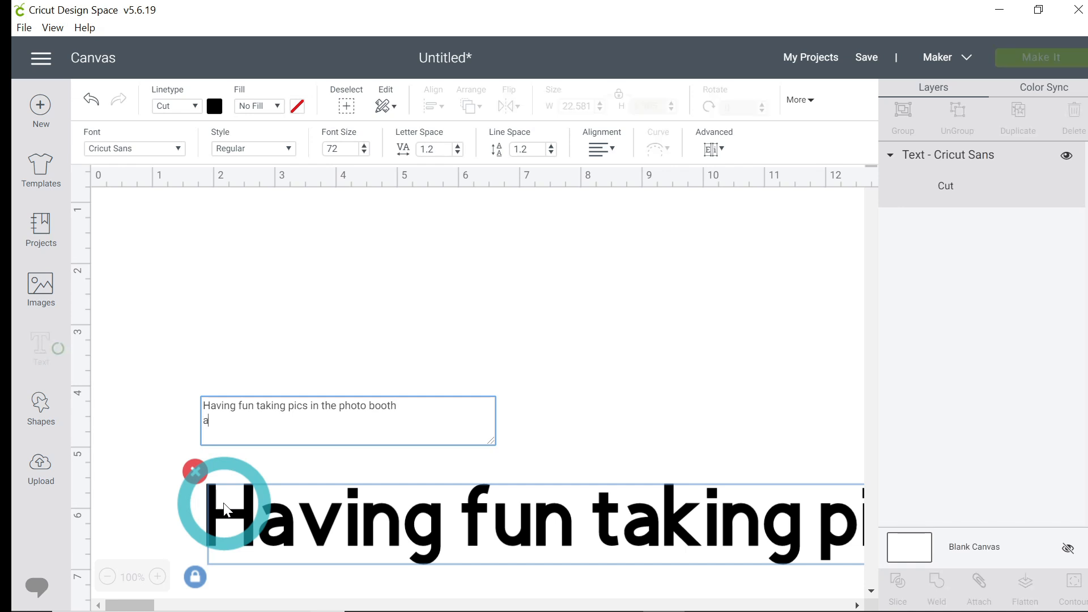
{"action": "type", "text": "t the ScrapDat"}
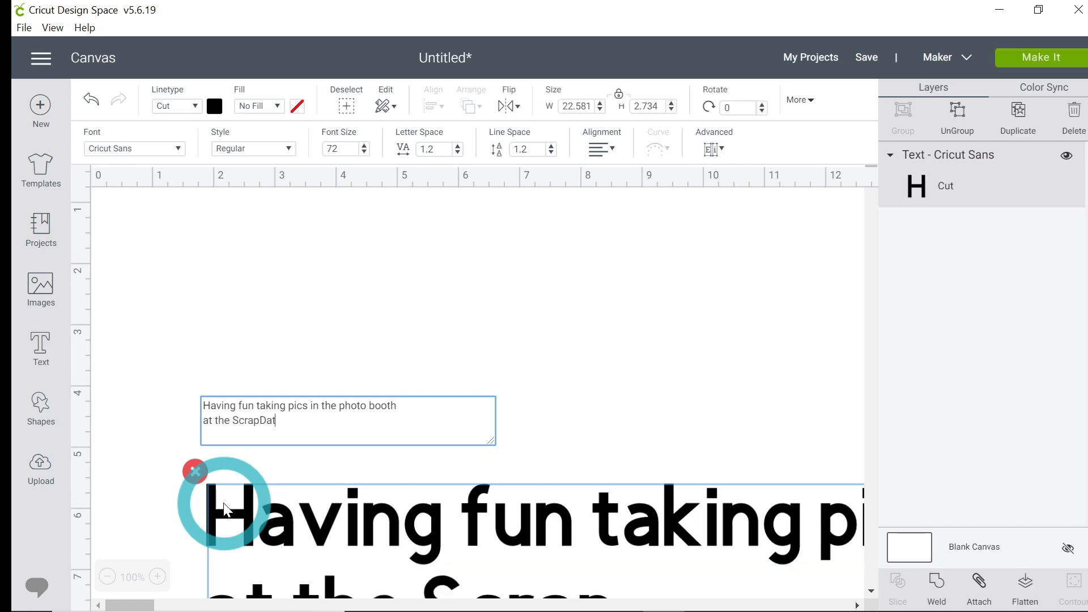
{"action": "type", "text": " Crop in Mande"}
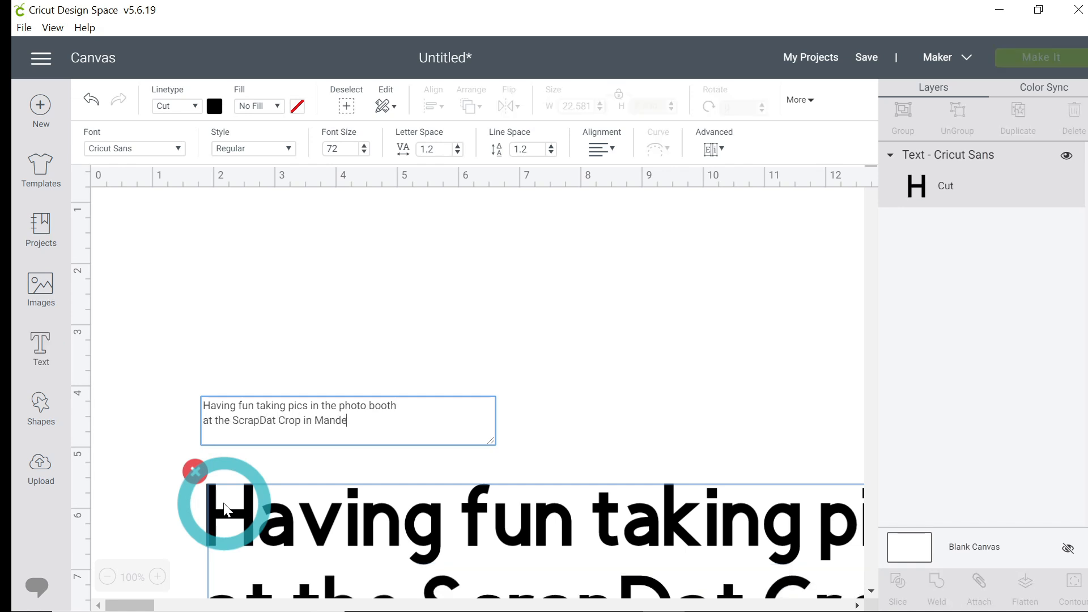
{"action": "type", "text": "ville, LA"}
{"action": "key", "text": "Return"}
Step: Add a third line listing the friends' names ending with "and me." and a fourth line reading 21-Sep-2019
{"action": "type", "text": "w"}
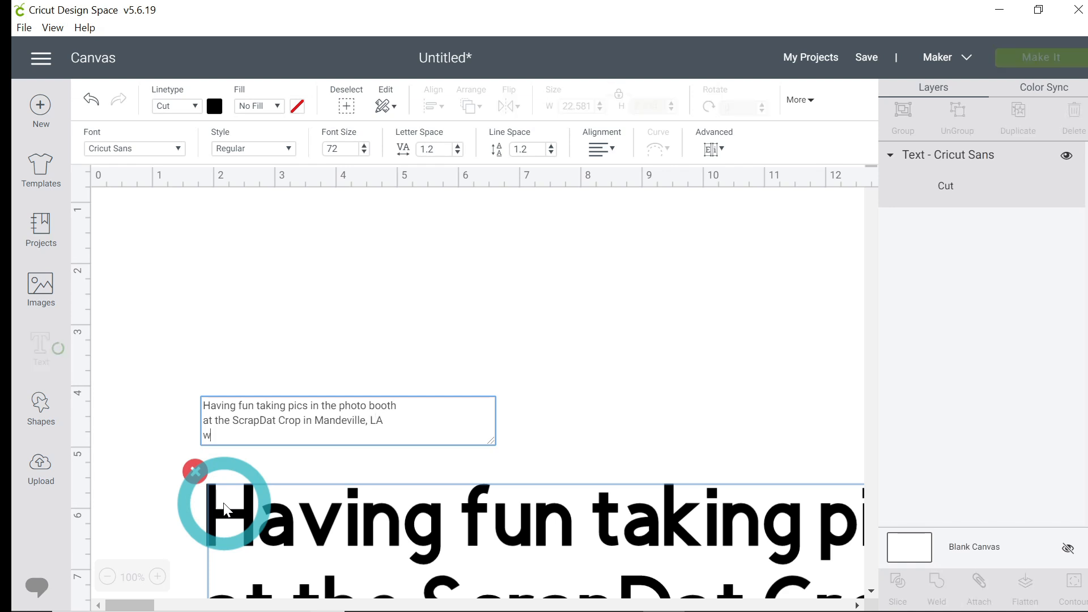
{"action": "type", "text": "ith Judy"}
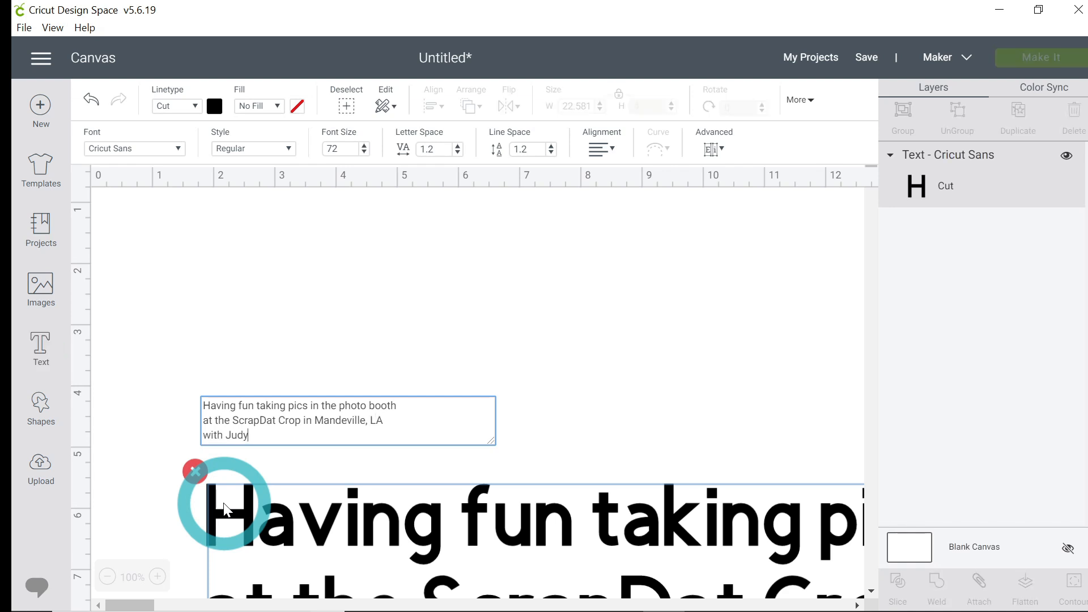
{"action": "type", "text": ", Tina,"}
{"action": "type", "text": " M"}
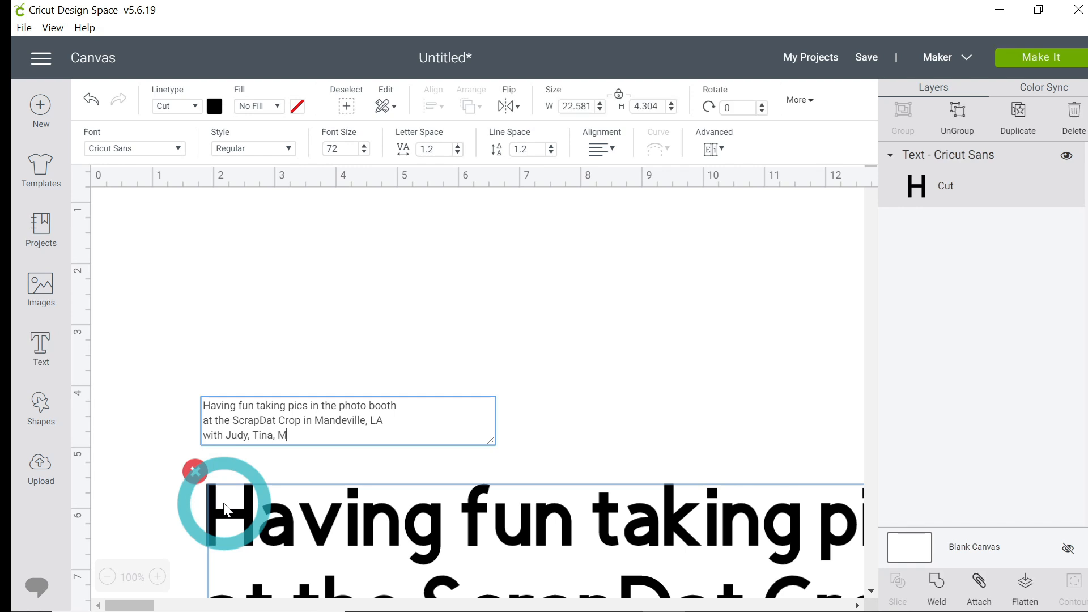
{"action": "type", "text": "om and me."}
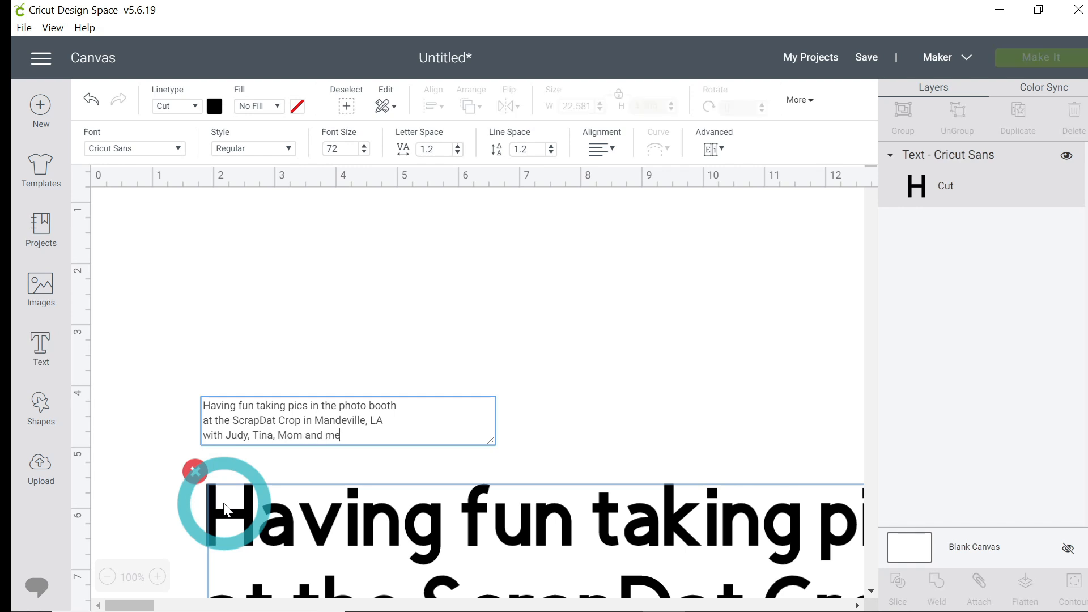
{"action": "key", "text": "Return"}
{"action": "type", "text": "21-S"}
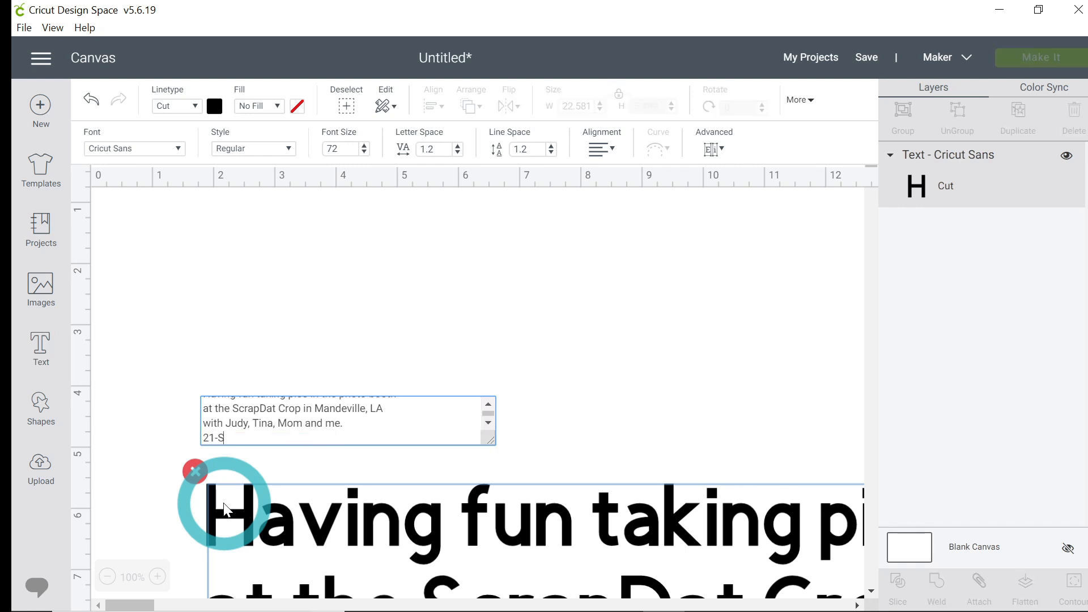
{"action": "type", "text": "ep-"}
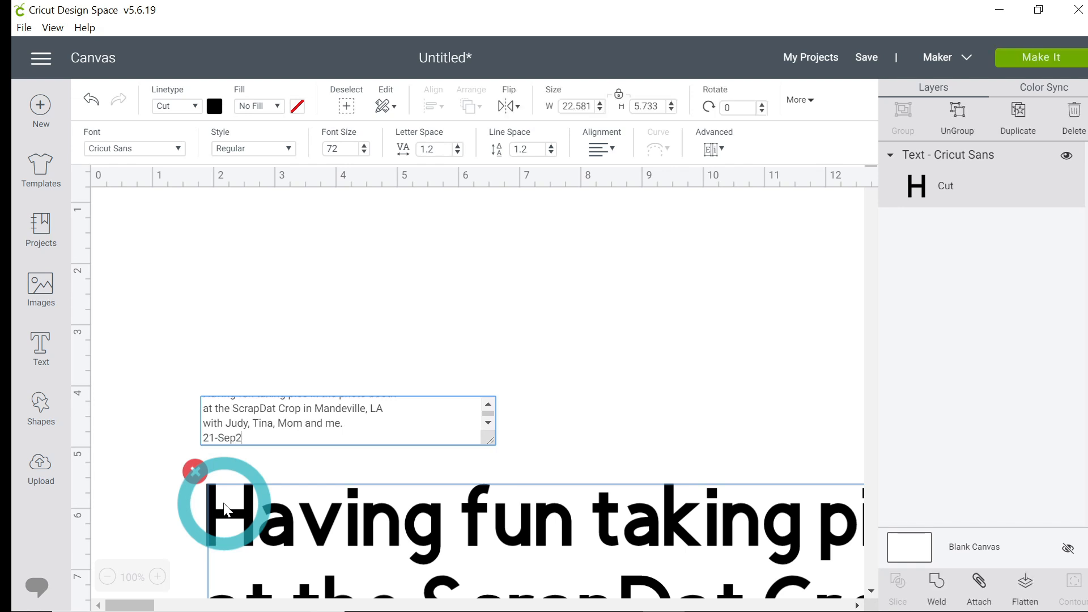
{"action": "type", "text": "2019"}
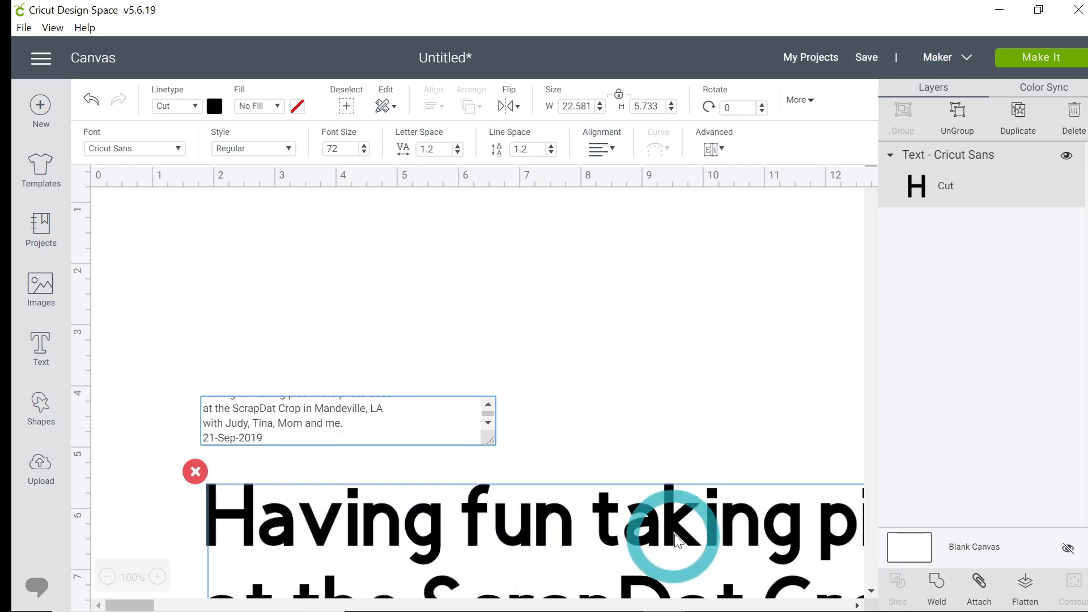
Step: Reopen the text box and scroll through the caption lines to review them
{"action": "left_click", "coordinate": [417, 546]}
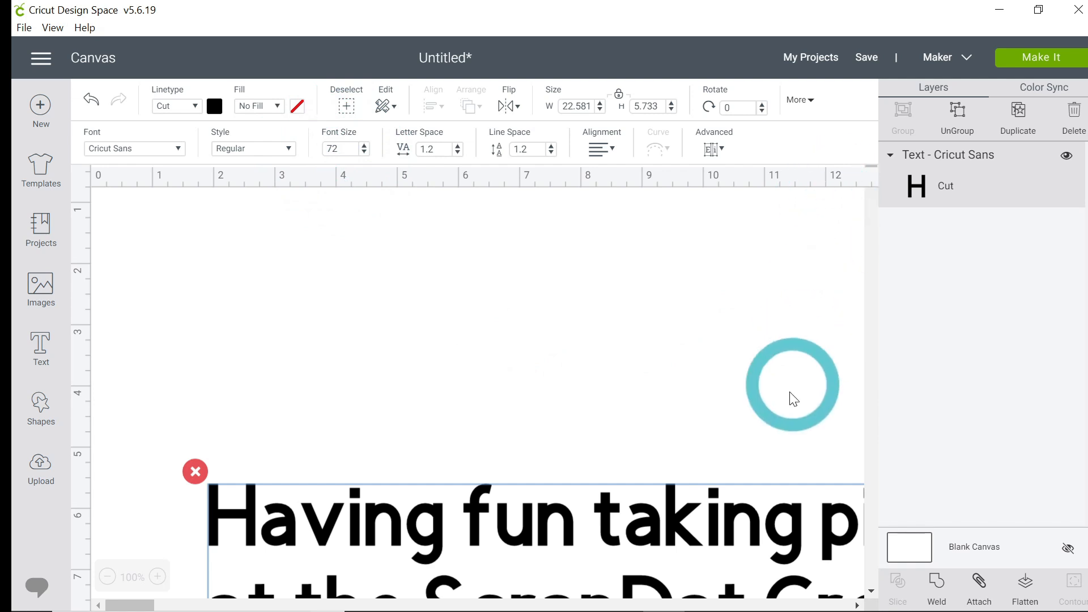
{"action": "double_click", "coordinate": [472, 523]}
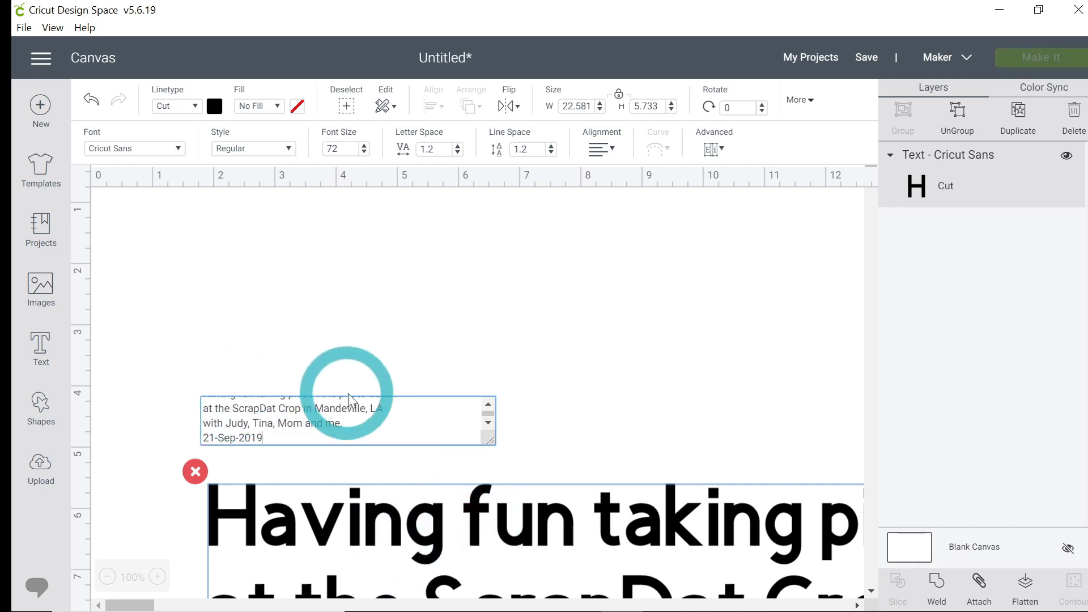
{"action": "left_click", "coordinate": [271, 431]}
{"action": "key", "text": "Up"}
{"action": "key", "text": "Up"}
{"action": "key", "text": "Up"}
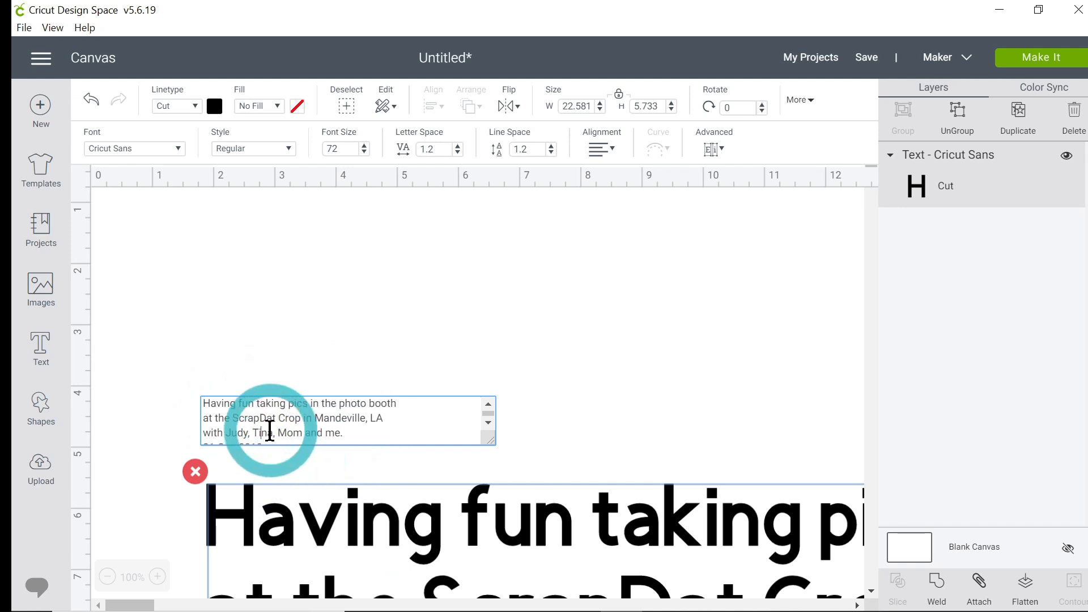
{"action": "key", "text": "Down"}
{"action": "key", "text": "Down"}
{"action": "key", "text": "Down"}
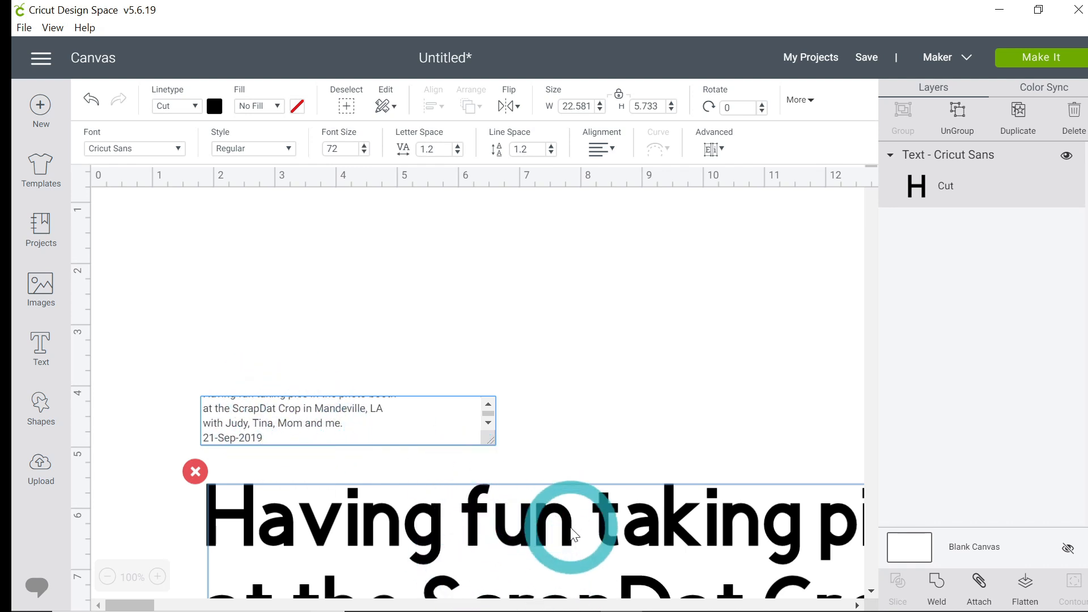
Step: Move the caption text block up to the top of the canvas
{"action": "left_click", "coordinate": [512, 532]}
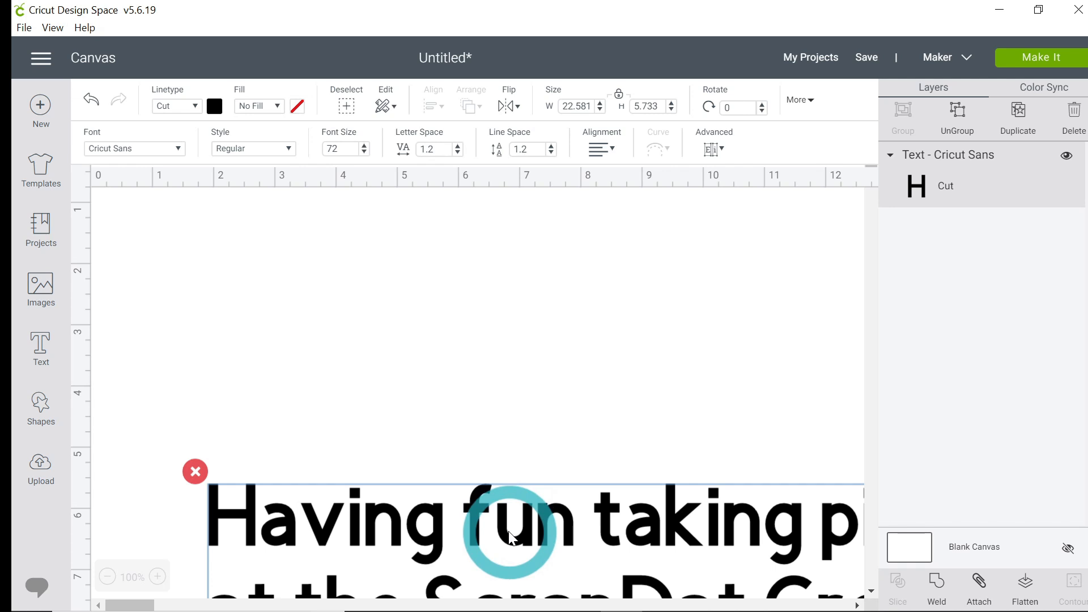
{"action": "double_click", "coordinate": [512, 539]}
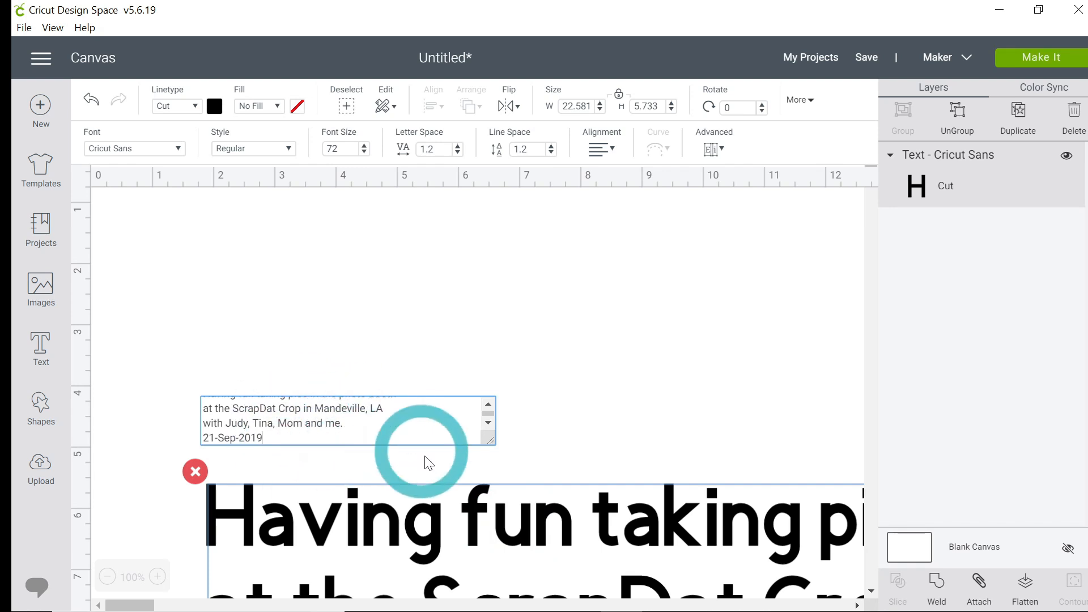
{"action": "left_click", "coordinate": [509, 531]}
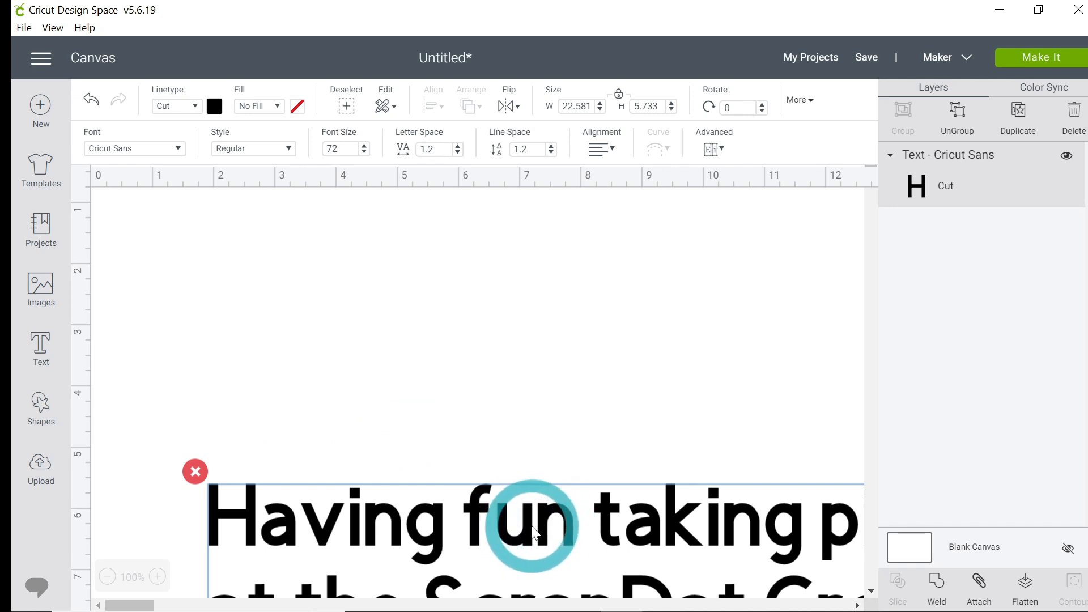
{"action": "left_click_drag", "start_coordinate": [532, 530], "coordinate": [456, 271]}
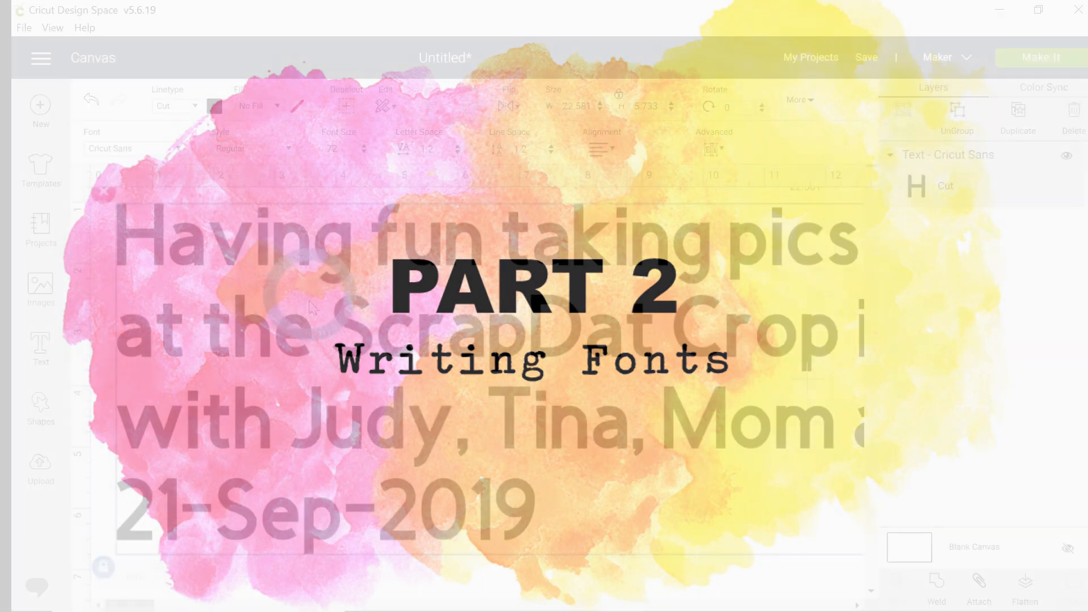
{"action": "left_click", "coordinate": [338, 325]}
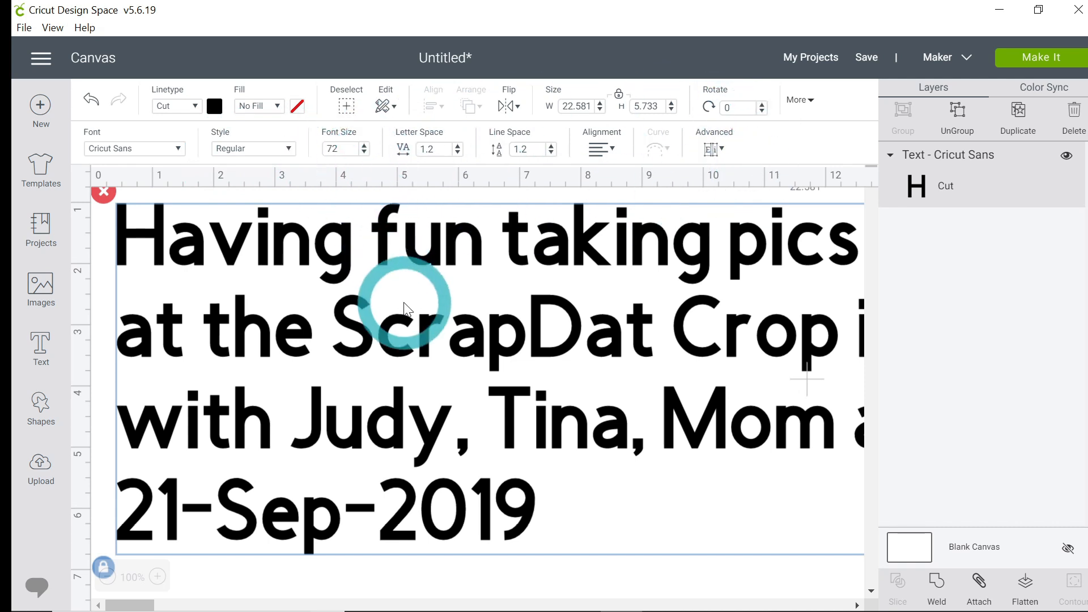
Step: Open the font list, switch between System and Cricut fonts, and filter the Cricut fonts to Writing
{"action": "left_click", "coordinate": [179, 150]}
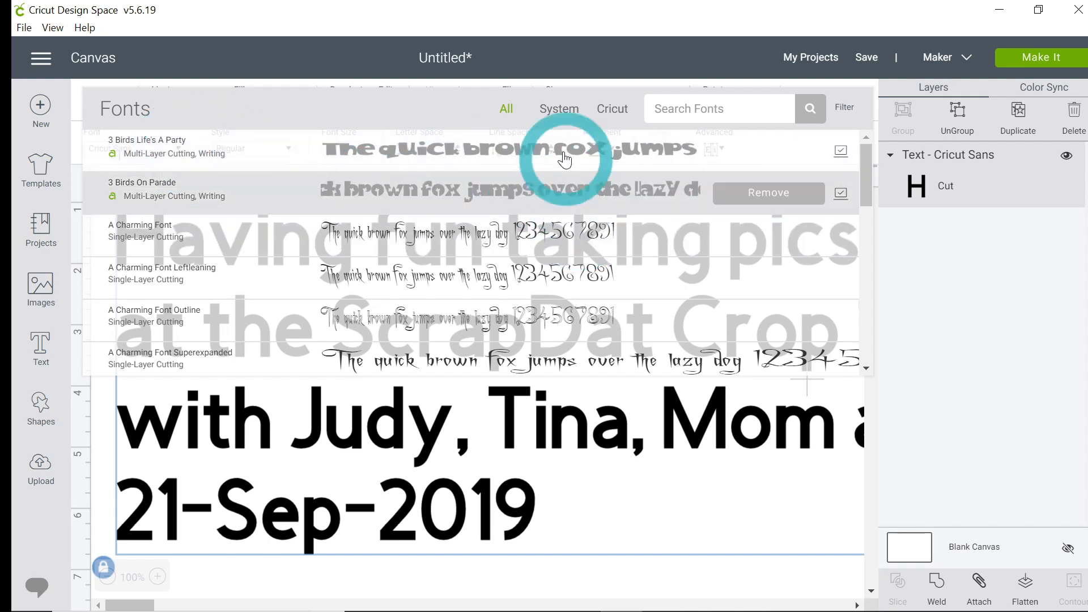
{"action": "left_click", "coordinate": [556, 116]}
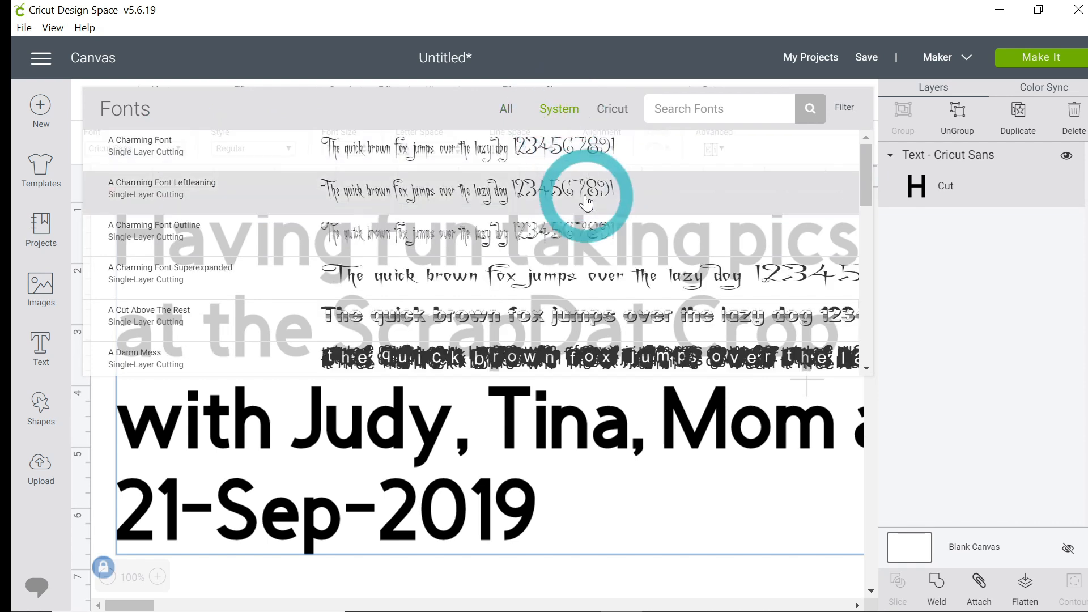
{"action": "left_click", "coordinate": [612, 109]}
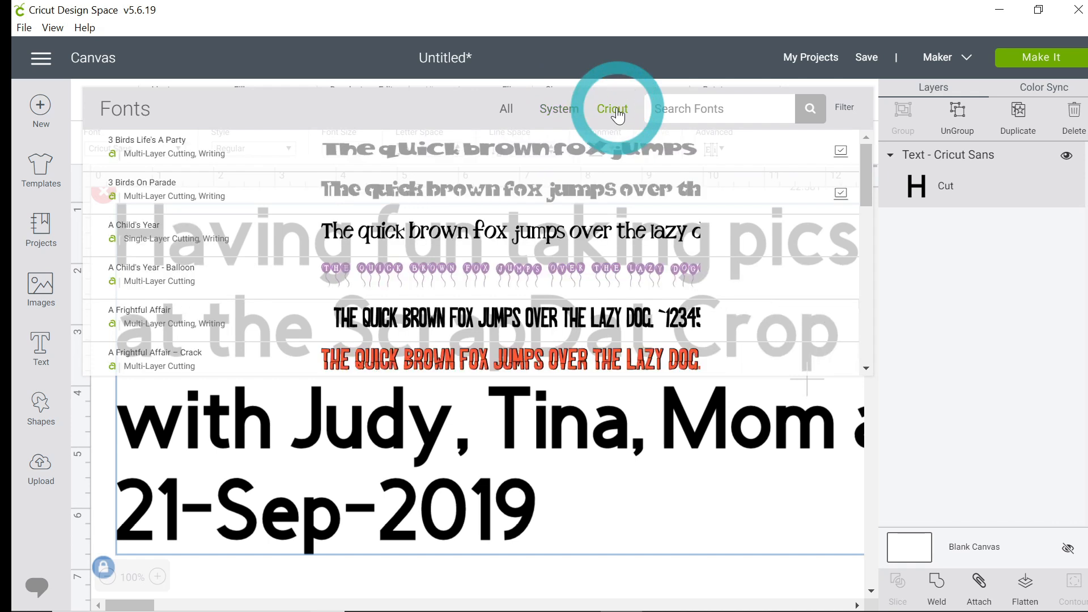
{"action": "left_click", "coordinate": [845, 115]}
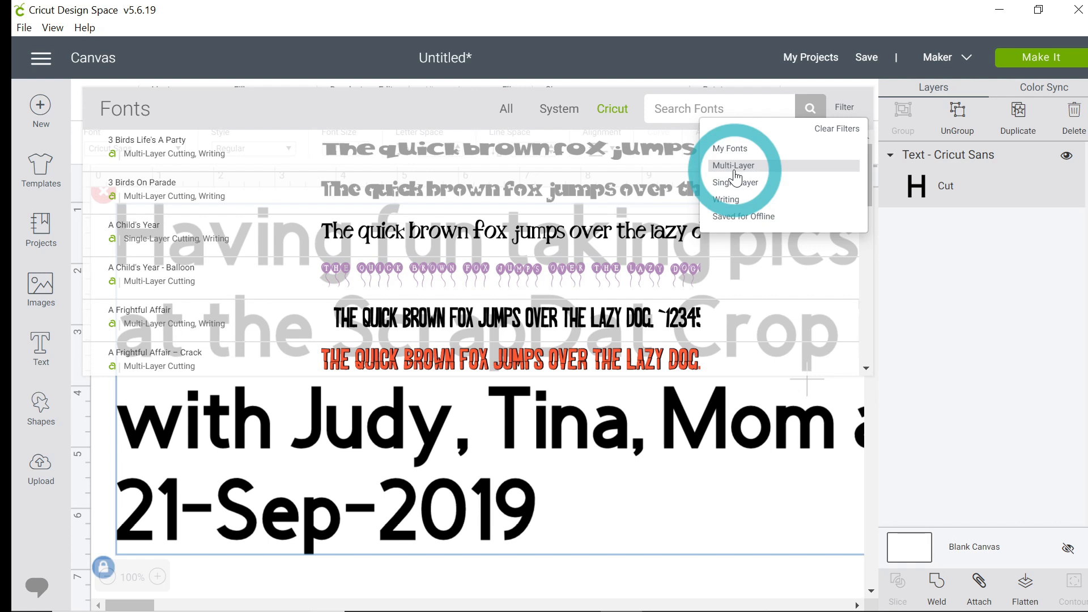
{"action": "left_click", "coordinate": [731, 202]}
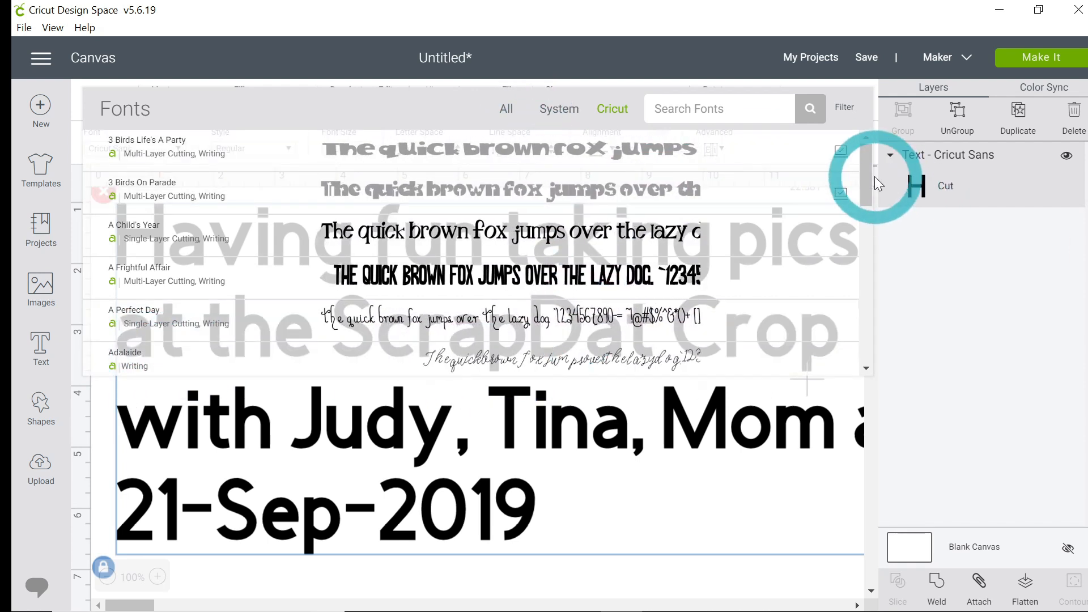
{"action": "left_click_drag", "start_coordinate": [870, 179], "coordinate": [871, 269]}
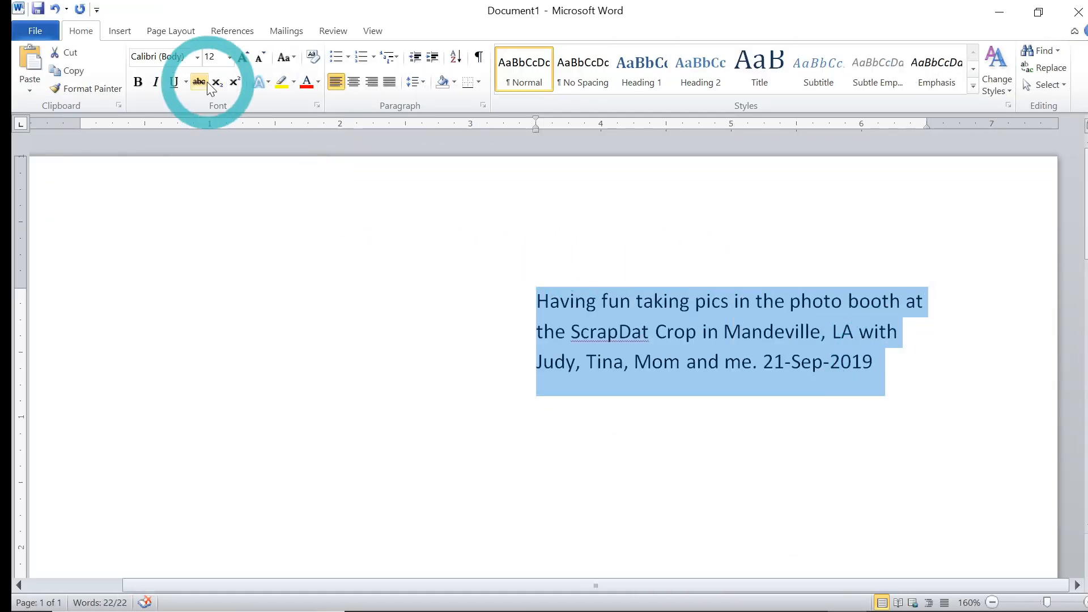
Step: Switch to Microsoft Word and enlarge the selected caption text to 18 pt
{"action": "left_click", "coordinate": [245, 58]}
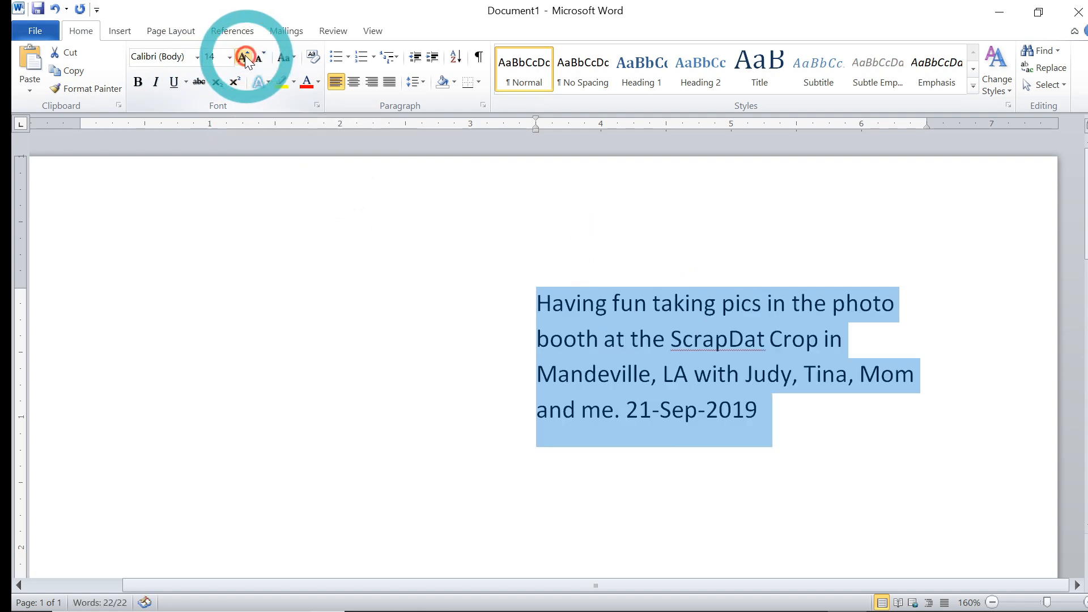
{"action": "left_click", "coordinate": [244, 58]}
{"action": "left_click", "coordinate": [244, 59]}
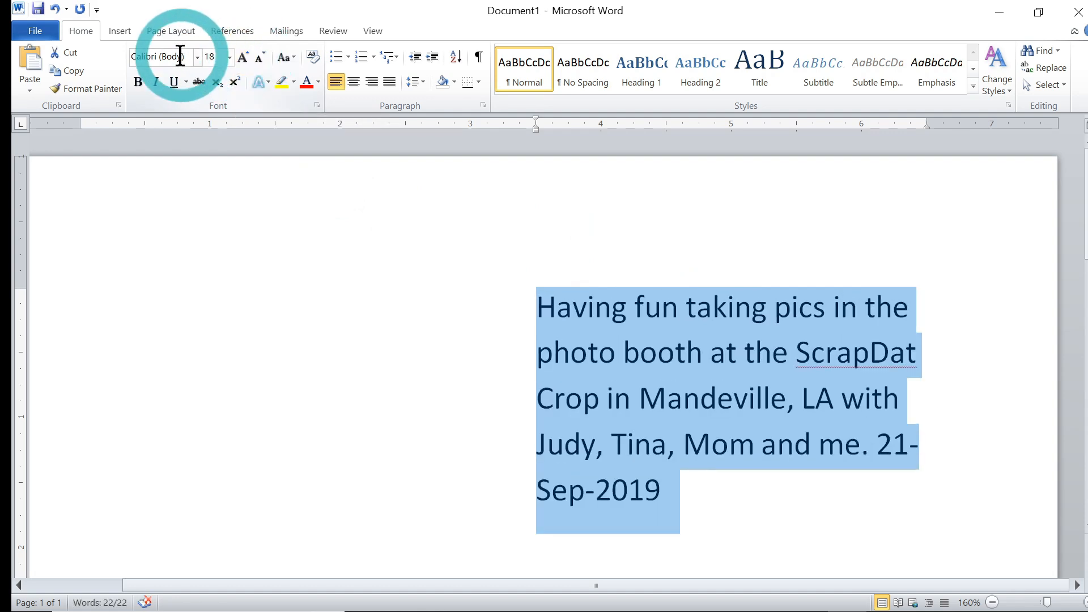
Step: Open Word's font list and step through the fonts to preview them on the caption
{"action": "left_click", "coordinate": [198, 57]}
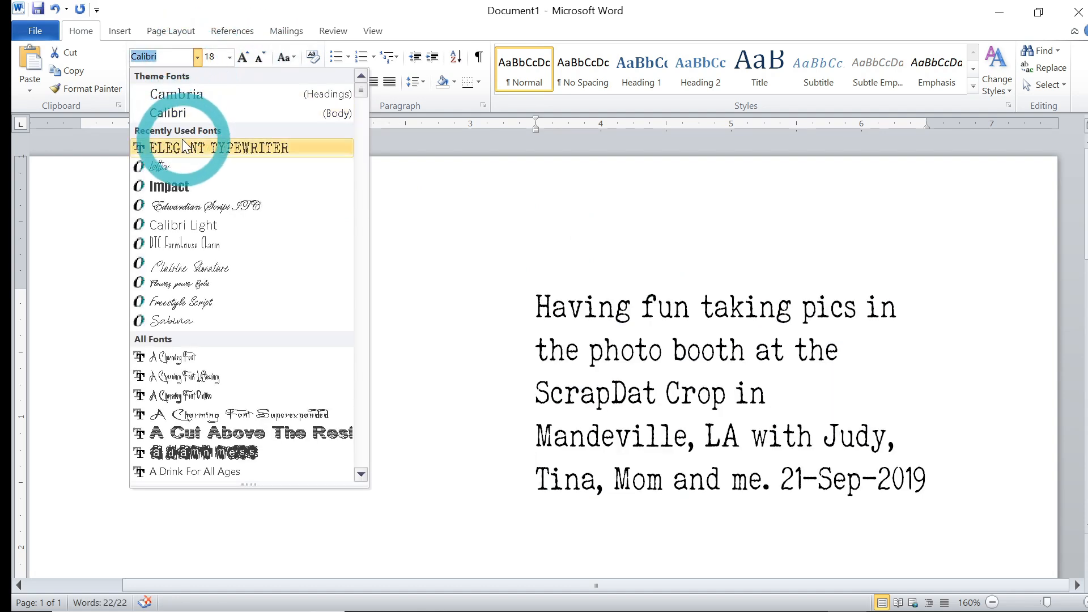
{"action": "key", "text": "Down"}
{"action": "key", "text": "Down"}
{"action": "key", "text": "Down"}
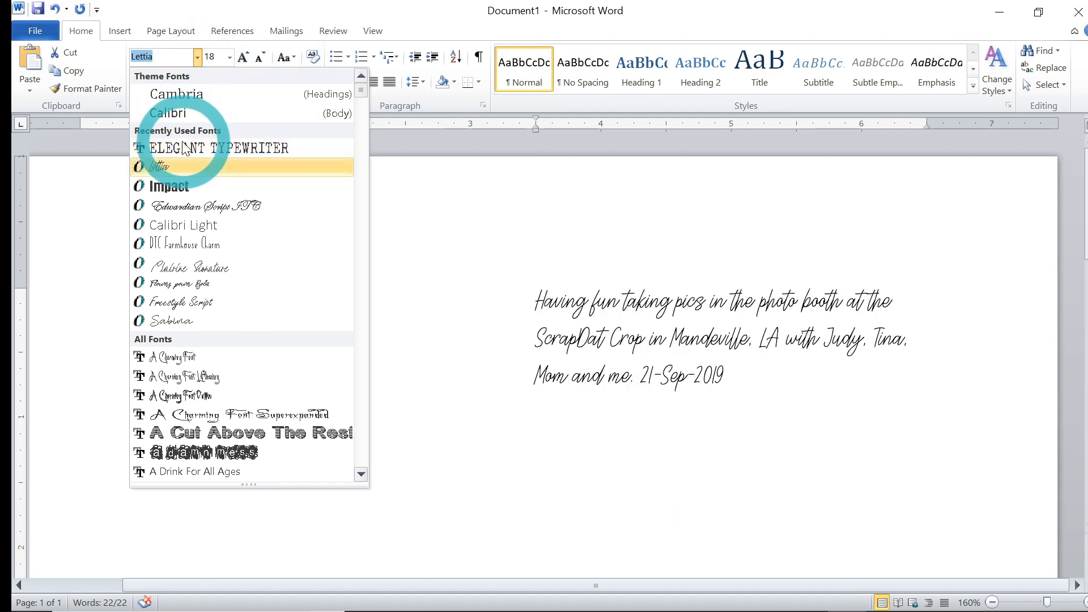
{"action": "key", "text": "Down"}
{"action": "key", "text": "Down"}
{"action": "key", "text": "Down"}
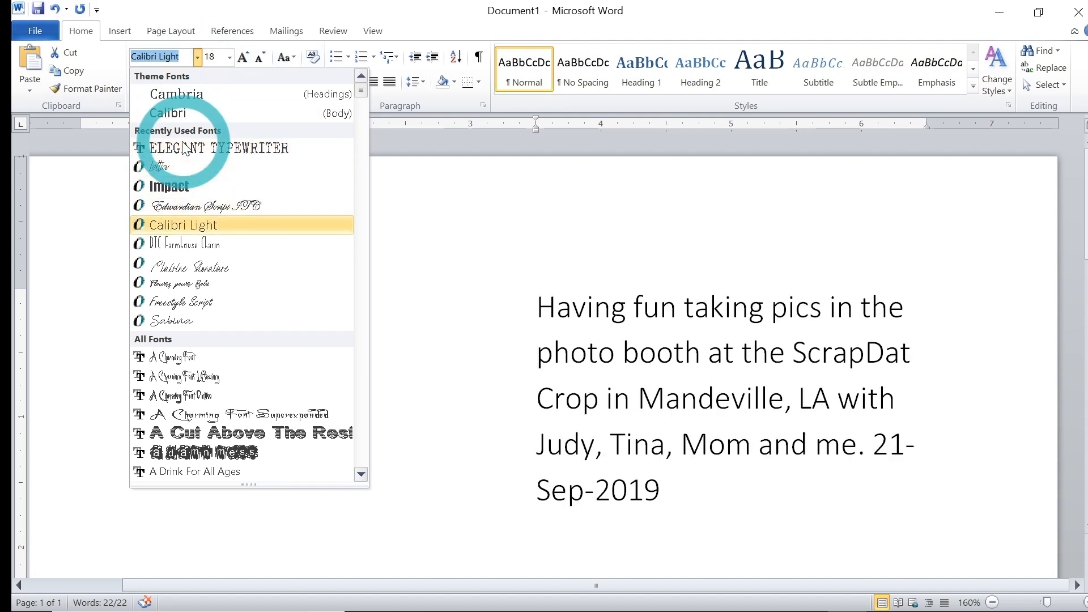
{"action": "key", "text": "Down"}
{"action": "key", "text": "Down"}
{"action": "key", "text": "Down"}
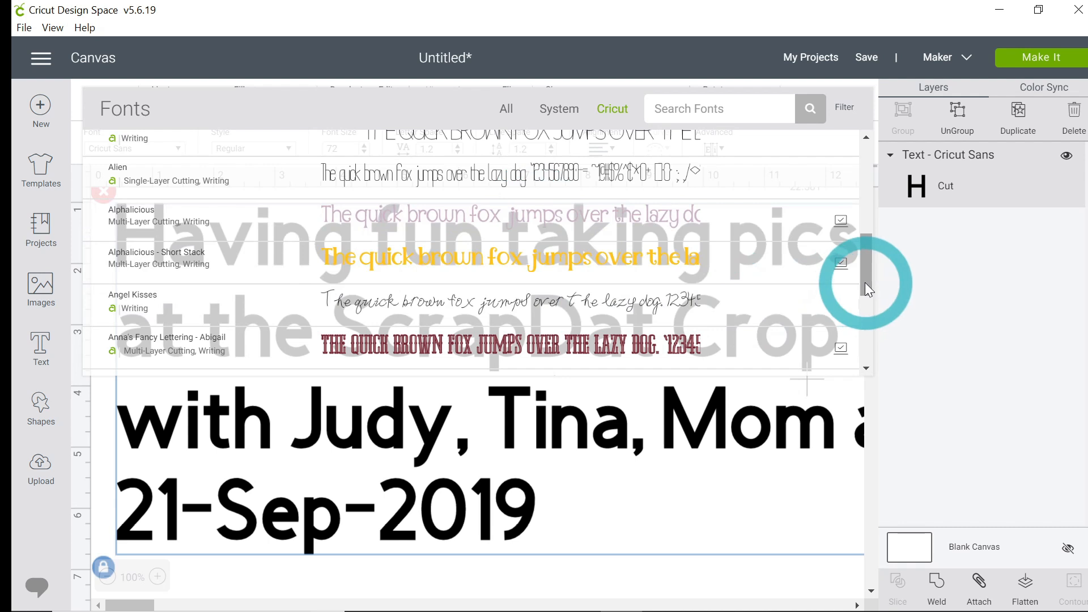
Step: Back in Cricut Design Space, apply the Alphalicious - Short Stack writing font to the caption
{"action": "left_click", "coordinate": [200, 271]}
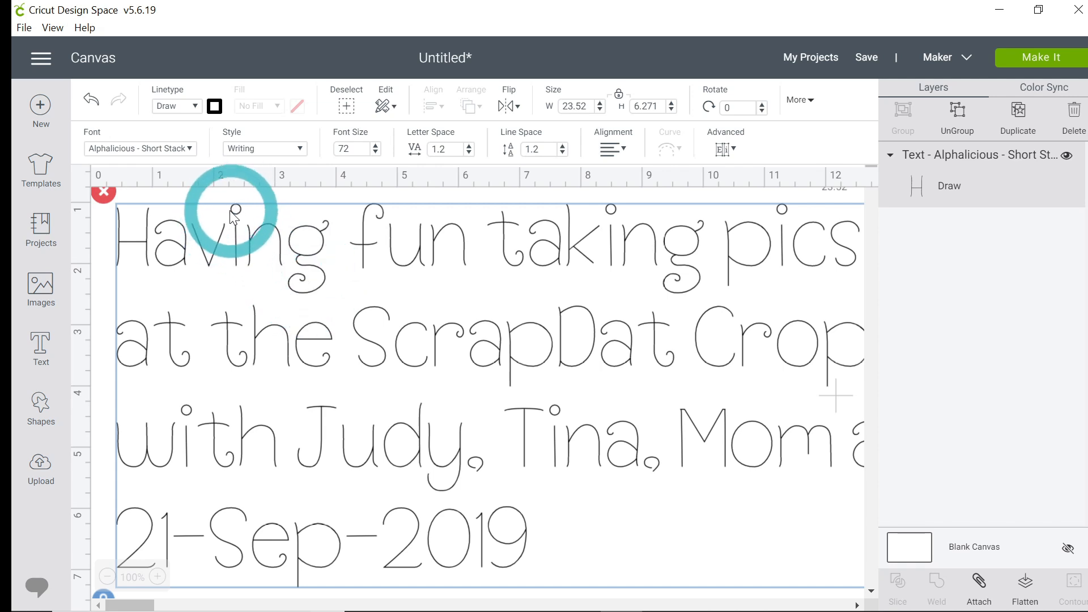
Step: Browse the Cricut writing fonts and apply Kyden to the caption
{"action": "left_click", "coordinate": [189, 148]}
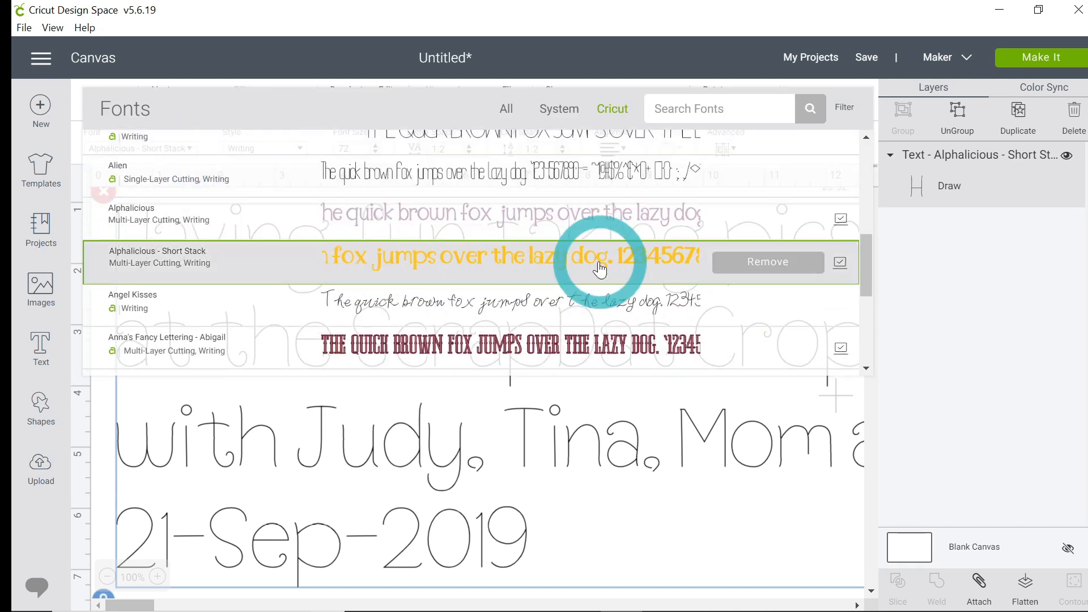
{"action": "left_click", "coordinate": [868, 321]}
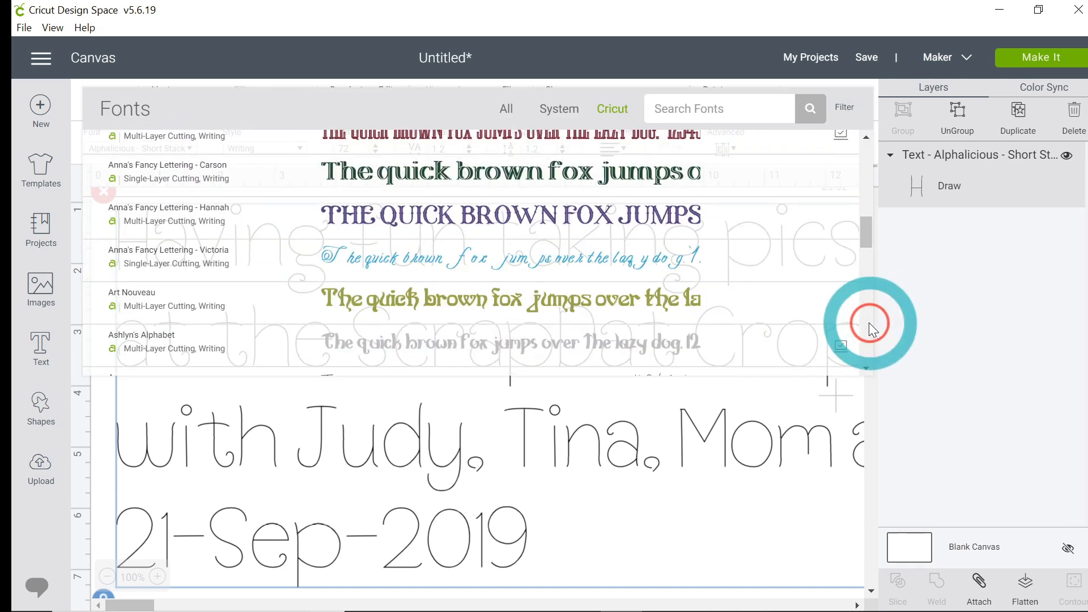
{"action": "left_click_drag", "start_coordinate": [868, 236], "coordinate": [868, 350]}
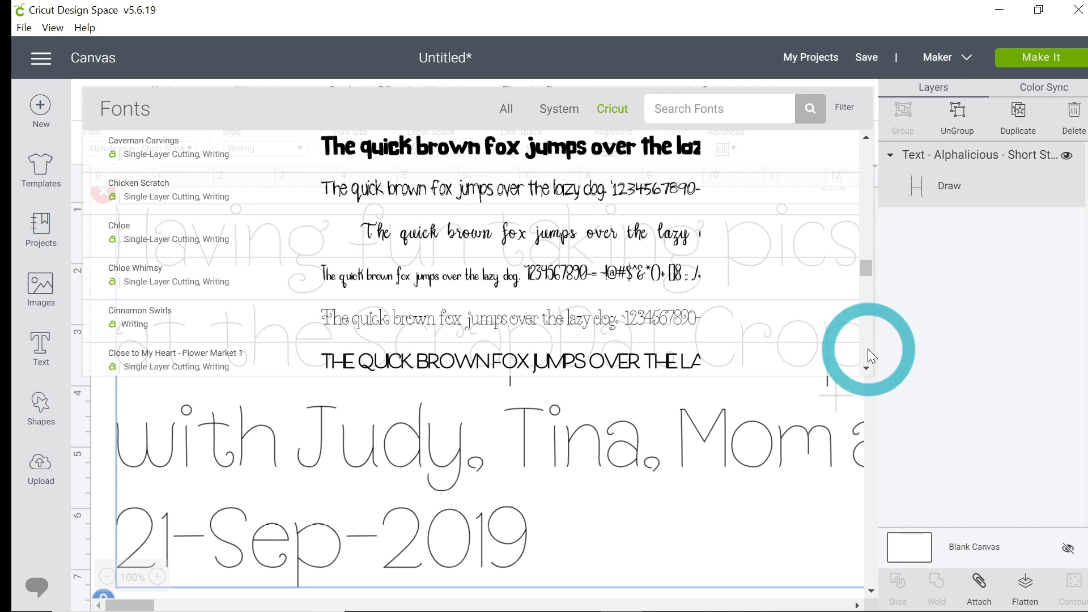
{"action": "scroll", "coordinate": [868, 349], "scroll_direction": "down", "scroll_amount": 10}
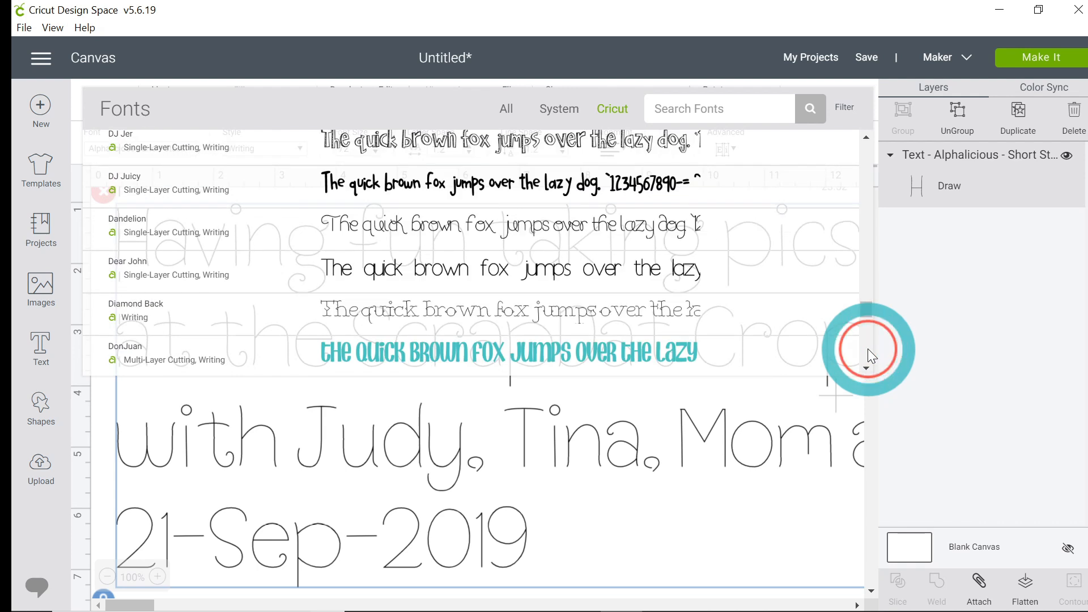
{"action": "scroll", "coordinate": [868, 348], "scroll_direction": "down", "scroll_amount": 5}
{"action": "scroll", "coordinate": [868, 349], "scroll_direction": "down", "scroll_amount": 10}
{"action": "scroll", "coordinate": [868, 348], "scroll_direction": "down", "scroll_amount": 10}
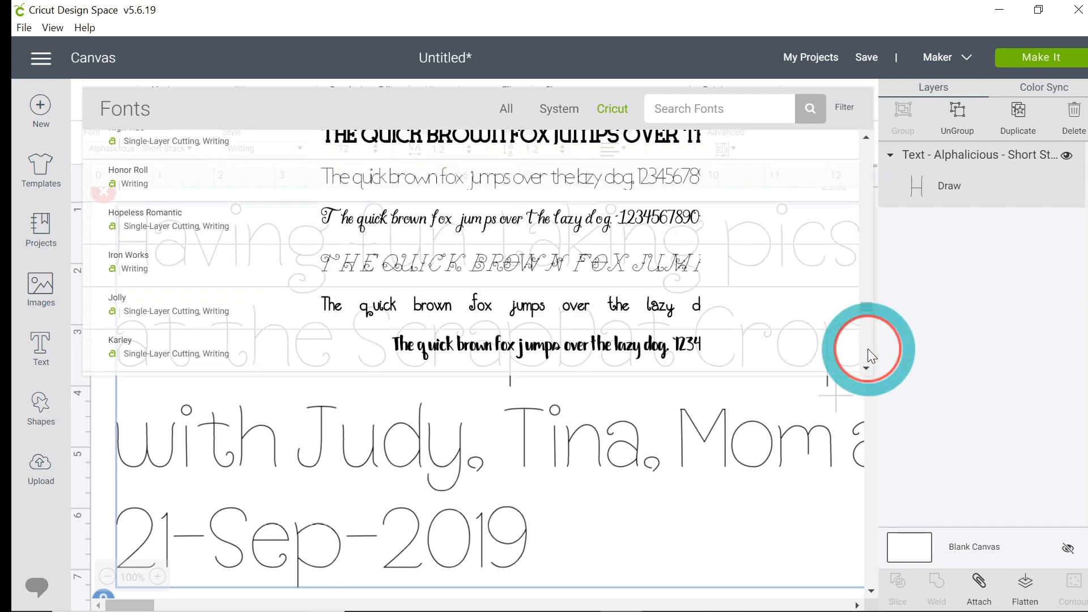
{"action": "scroll", "coordinate": [868, 349], "scroll_direction": "down", "scroll_amount": 2}
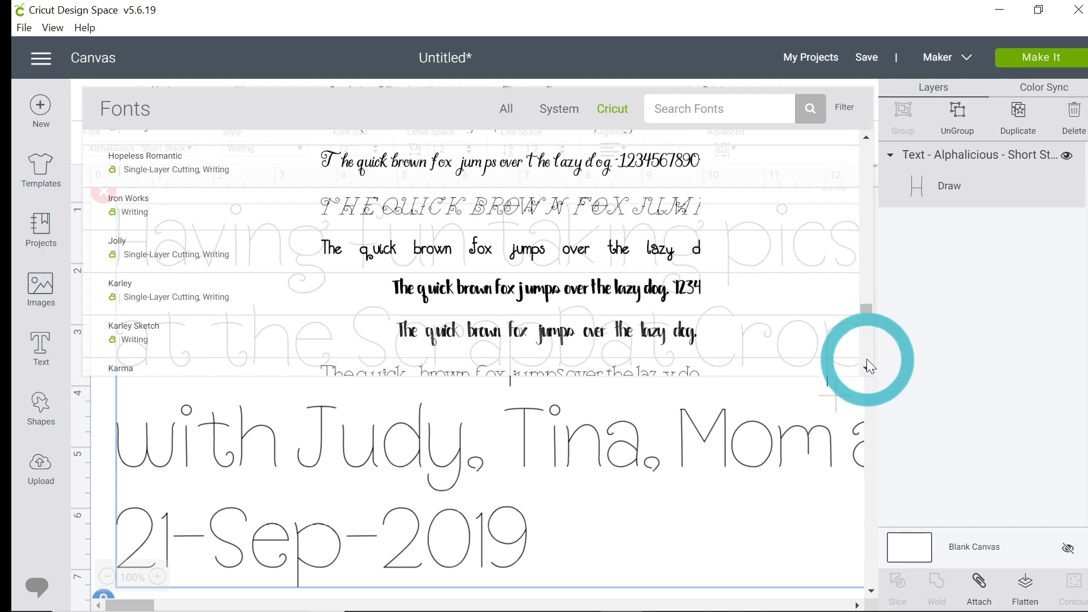
{"action": "left_click", "coordinate": [866, 366]}
{"action": "left_click", "coordinate": [866, 365]}
{"action": "left_click", "coordinate": [867, 364]}
{"action": "left_click", "coordinate": [866, 364]}
{"action": "left_click", "coordinate": [866, 364]}
{"action": "left_click", "coordinate": [866, 364]}
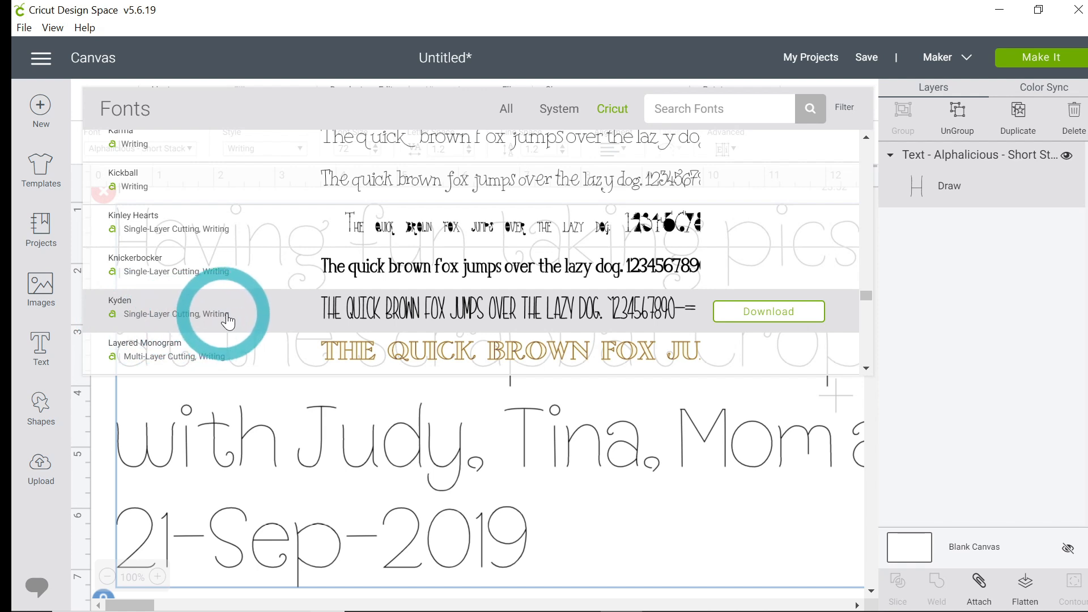
{"action": "left_click", "coordinate": [407, 321]}
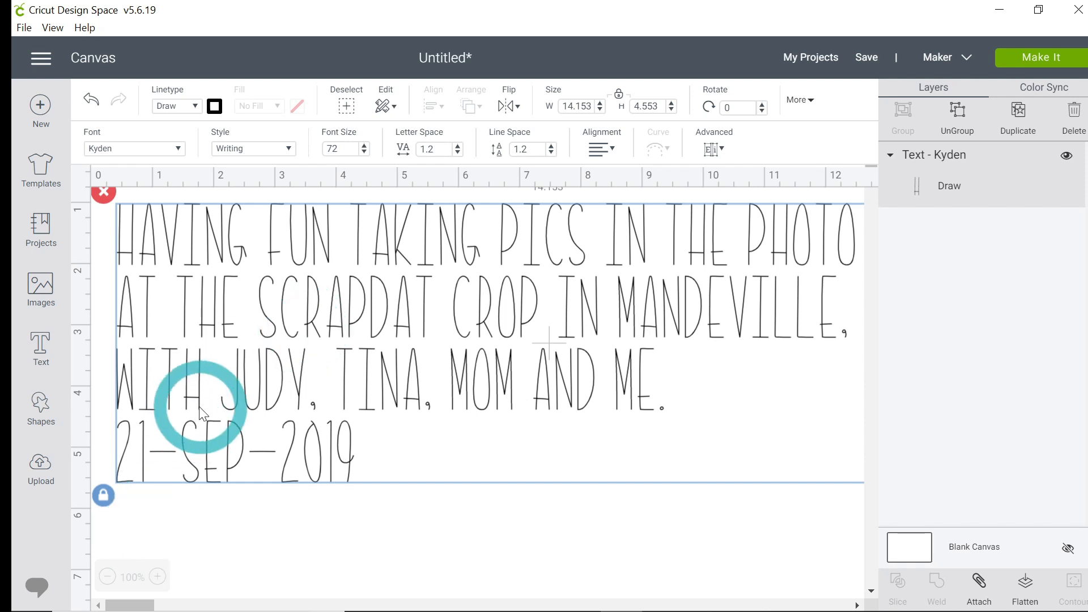
Step: Set the caption's font size to 18
{"action": "left_click", "coordinate": [342, 148]}
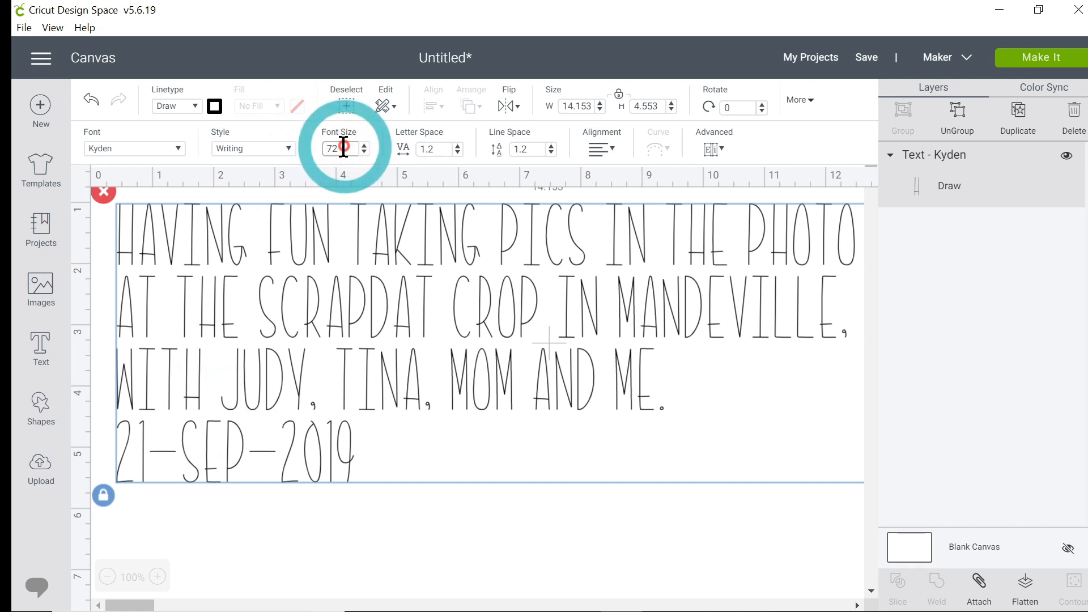
{"action": "key", "text": "BackSpace"}
{"action": "key", "text": "BackSpace"}
{"action": "type", "text": "18"}
{"action": "key", "text": "Return"}
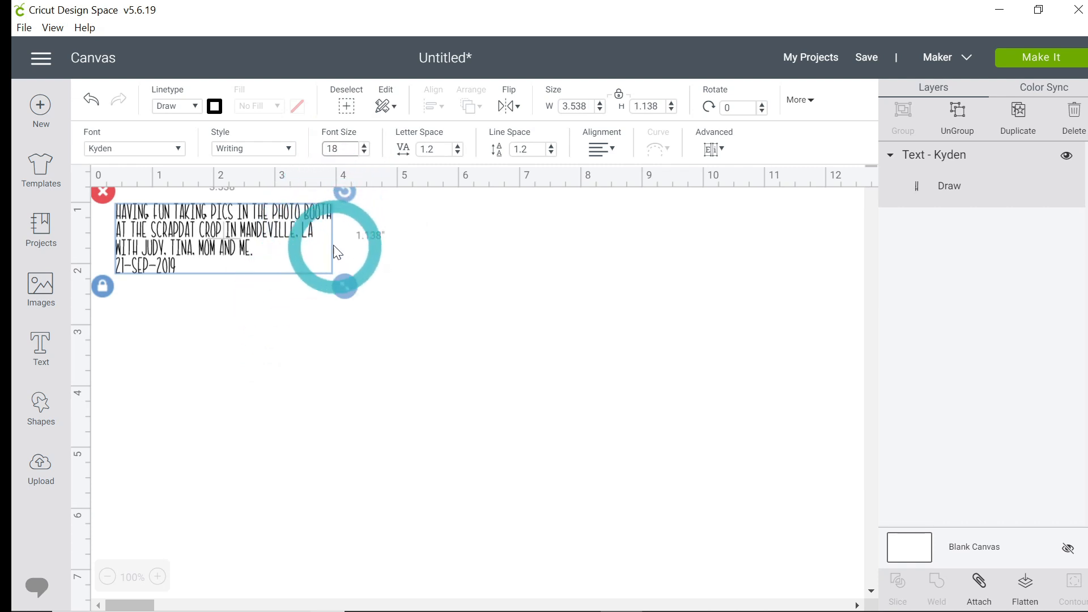
Step: Enlarge the caption slightly by scaling it from its corner, to about 4.5 in wide
{"action": "left_click", "coordinate": [344, 289]}
{"action": "left_click_drag", "start_coordinate": [344, 290], "coordinate": [403, 307]}
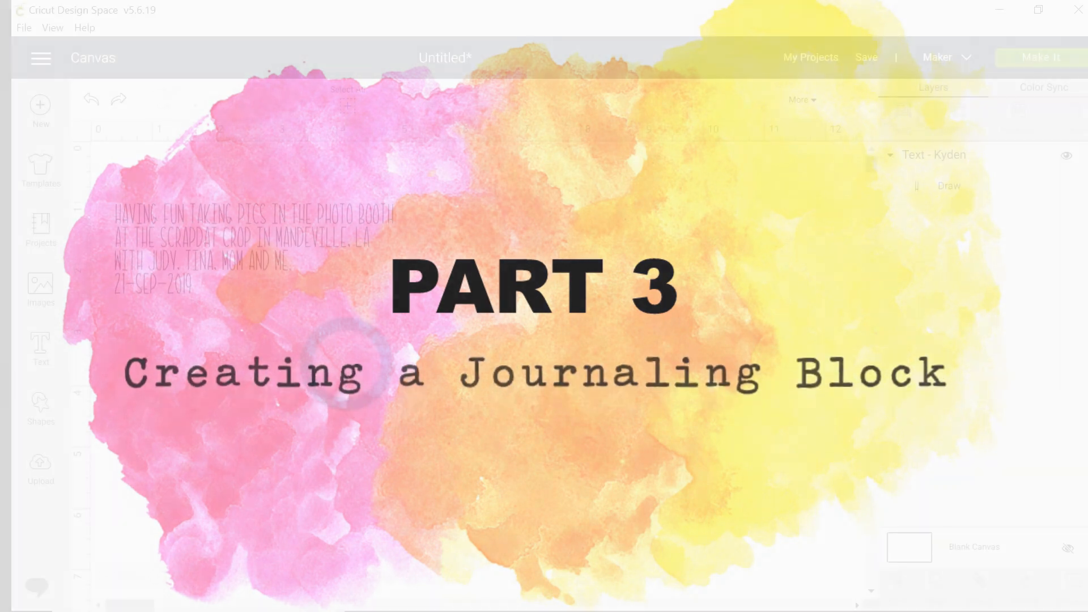
{"action": "left_click", "coordinate": [349, 369]}
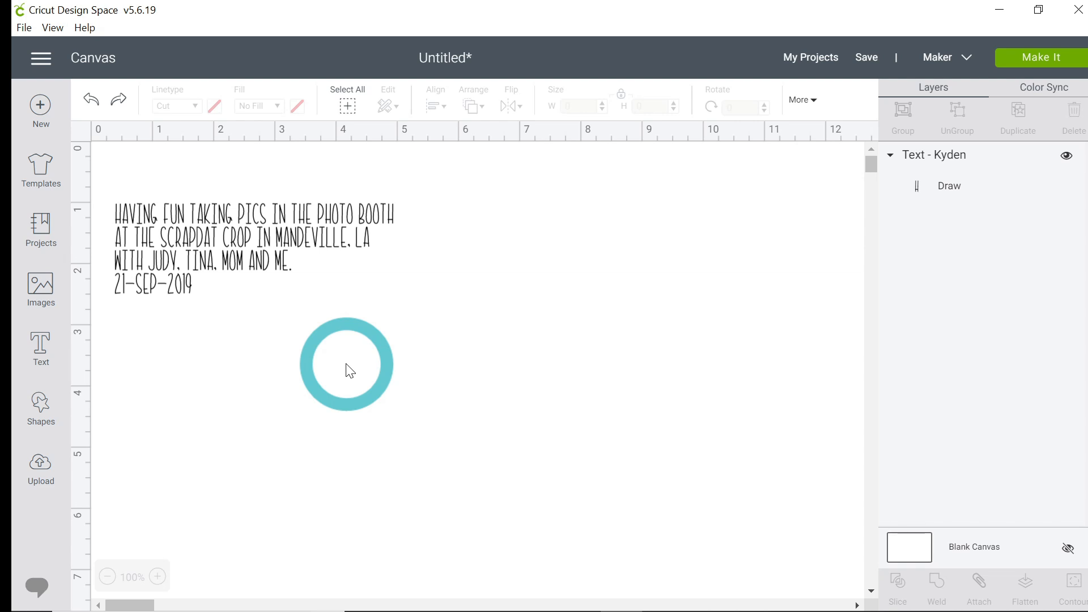
Step: Insert a square, unlock its proportions and stretch it into a rectangle about 4.7 × 2.4 in
{"action": "left_click", "coordinate": [45, 411]}
{"action": "left_click", "coordinate": [111, 301]}
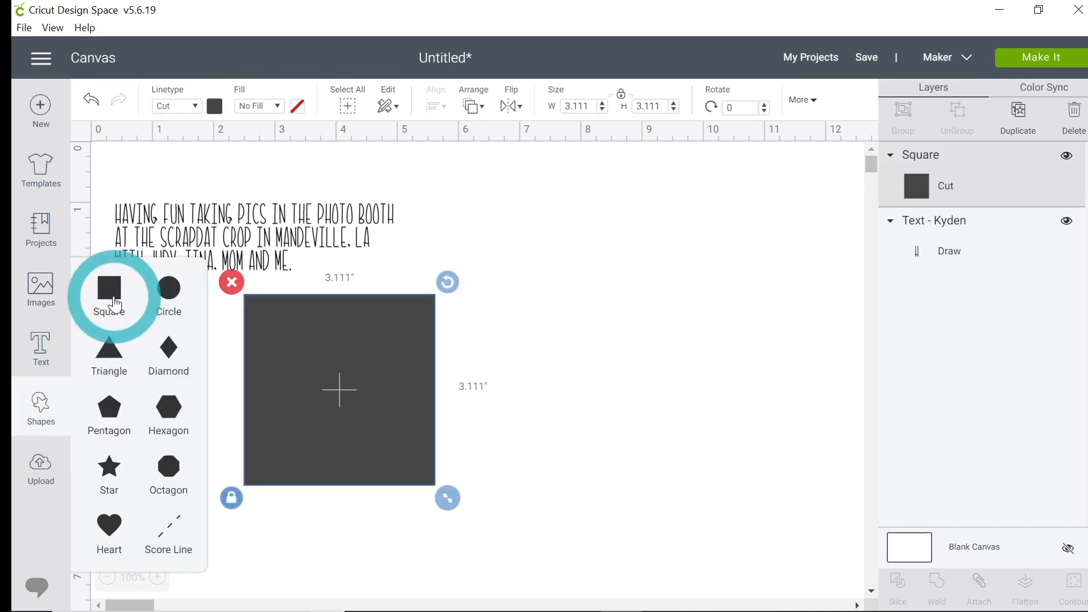
{"action": "left_click", "coordinate": [232, 497]}
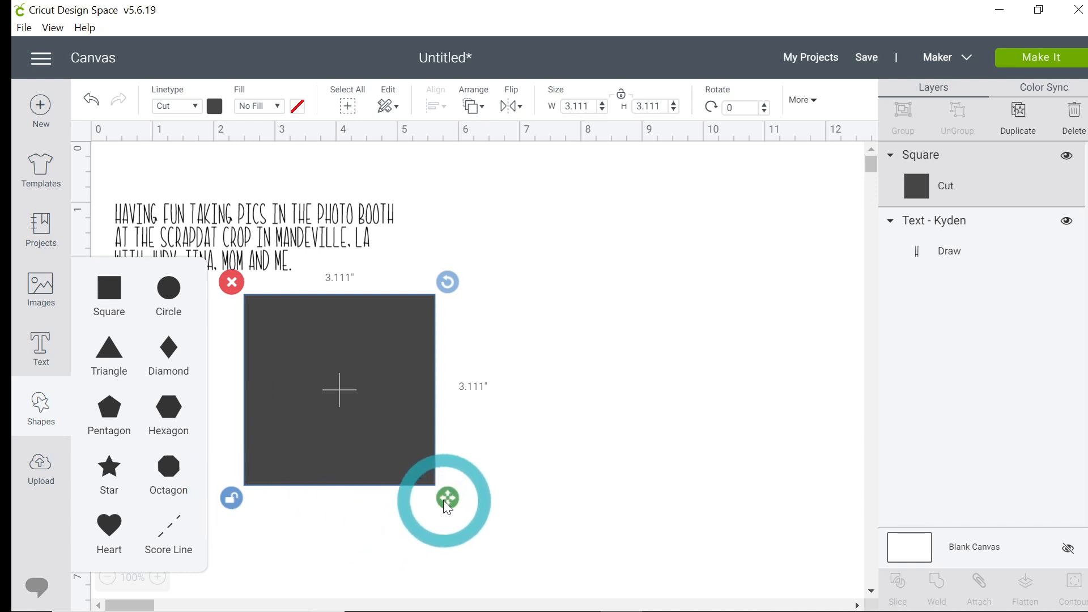
{"action": "left_click_drag", "start_coordinate": [448, 508], "coordinate": [558, 486]}
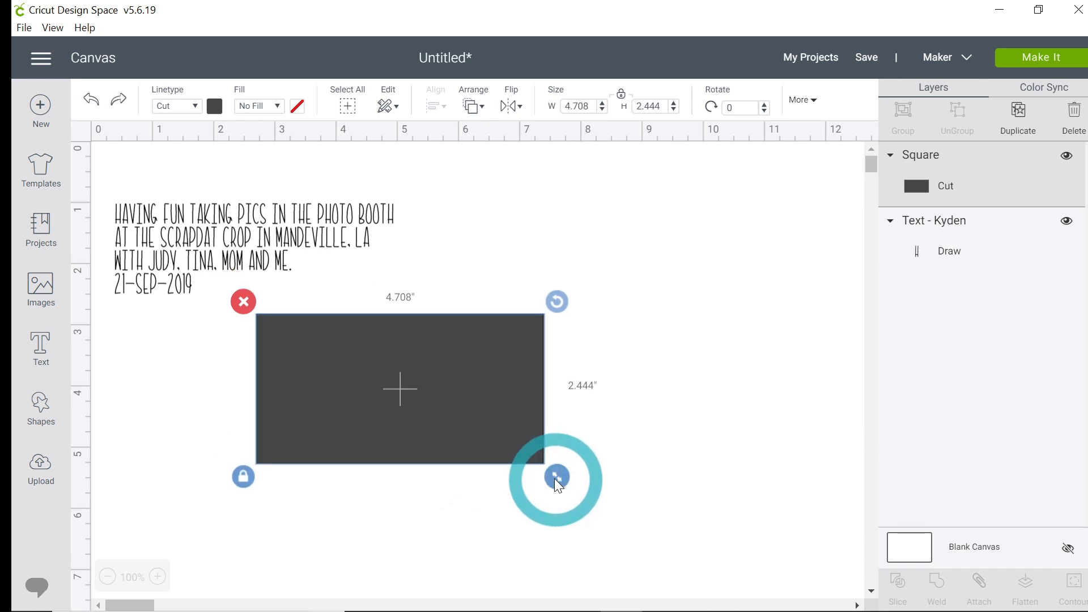
Step: Change the rectangle's colour to white
{"action": "left_click", "coordinate": [215, 107]}
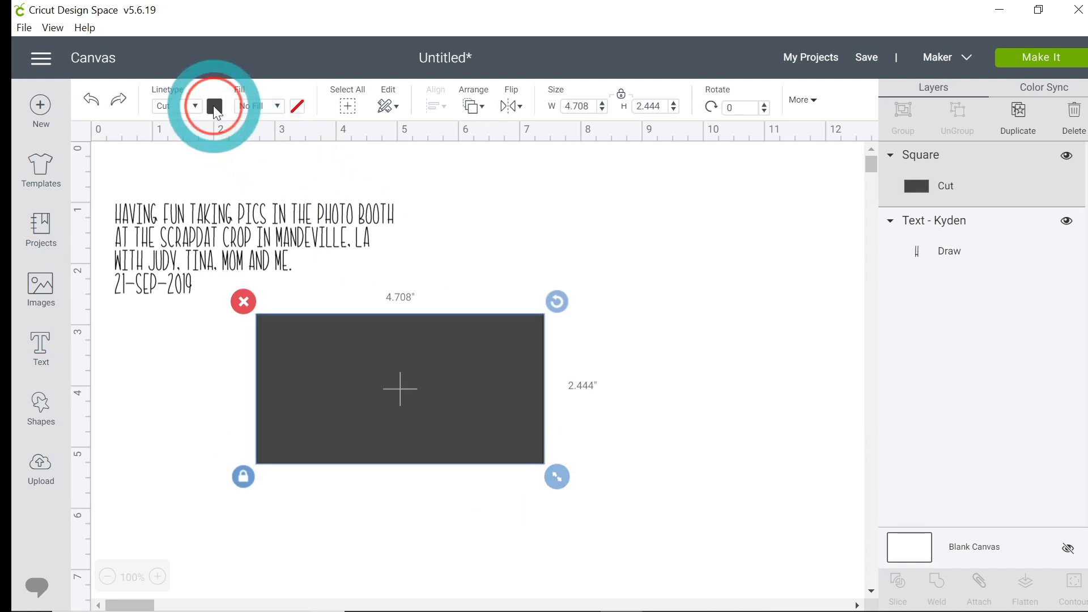
{"action": "left_click", "coordinate": [233, 261]}
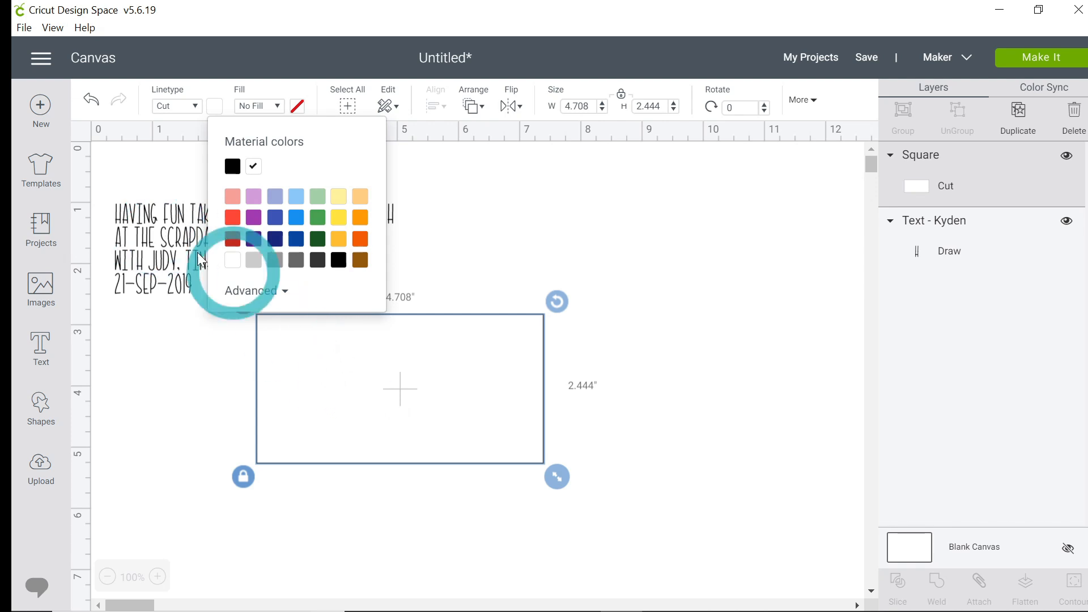
{"action": "left_click", "coordinate": [158, 243]}
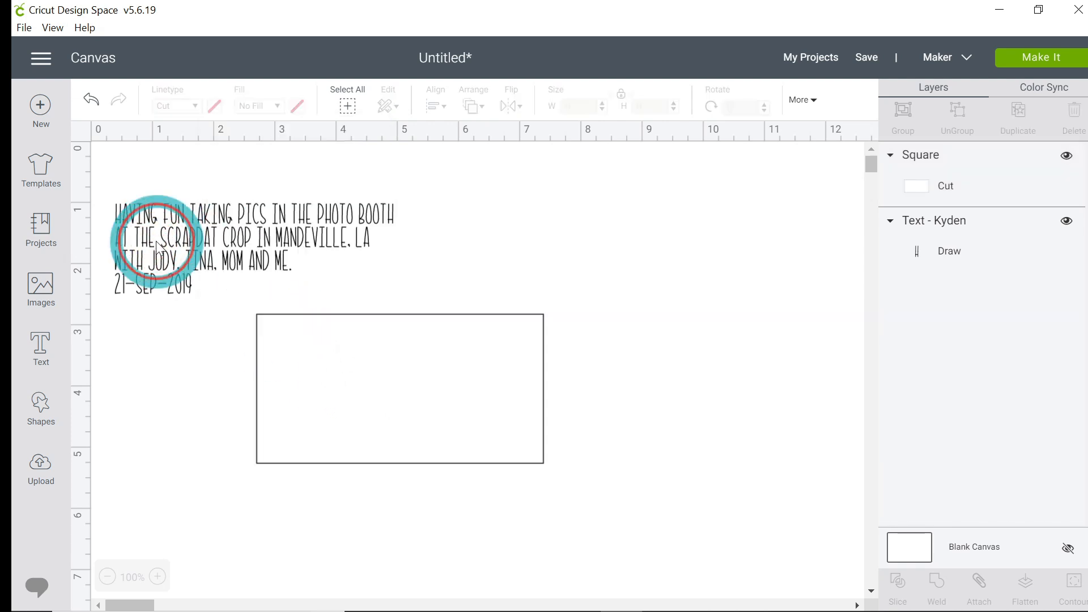
Step: Move the caption into the rectangle and send the caption to the front
{"action": "left_click_drag", "start_coordinate": [159, 244], "coordinate": [365, 391]}
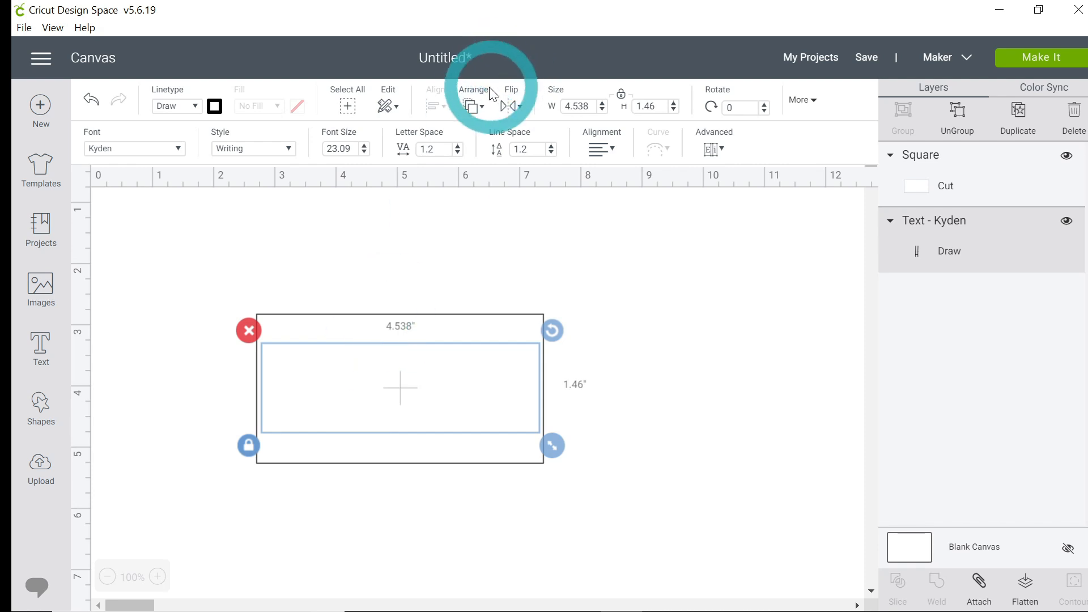
{"action": "left_click", "coordinate": [475, 107]}
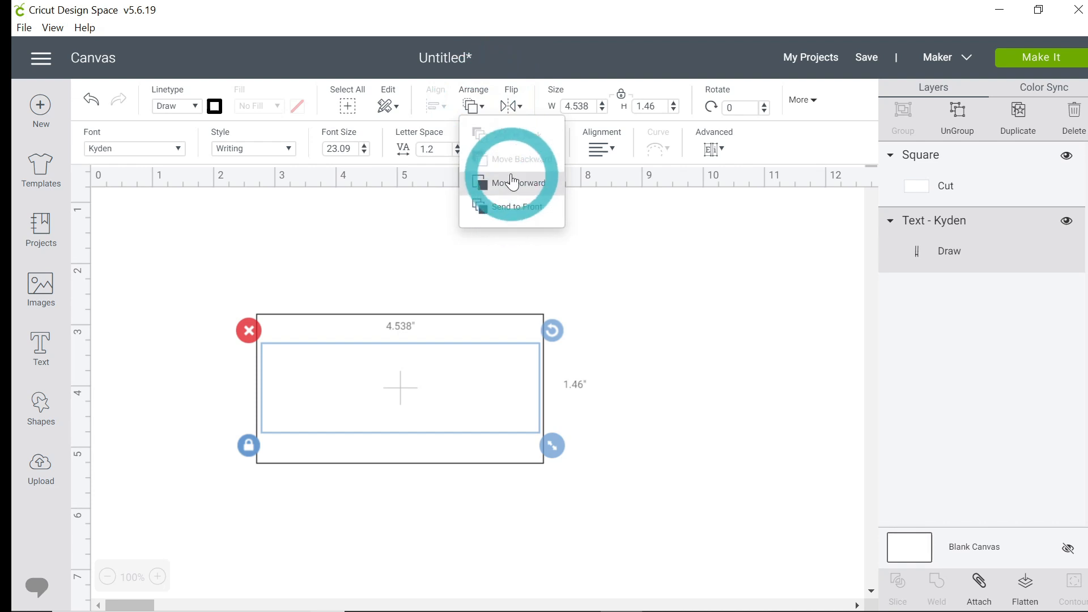
{"action": "left_click", "coordinate": [507, 207]}
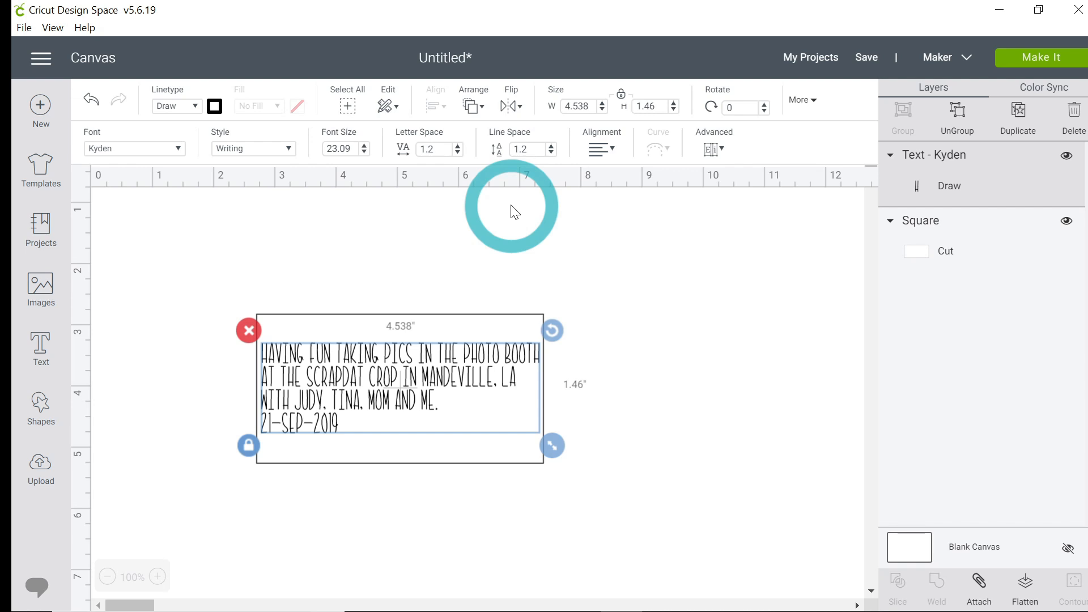
Step: Unlock the rectangle's proportions and resize it around the caption to about 5.17 × 2.31 in
{"action": "left_click", "coordinate": [356, 453]}
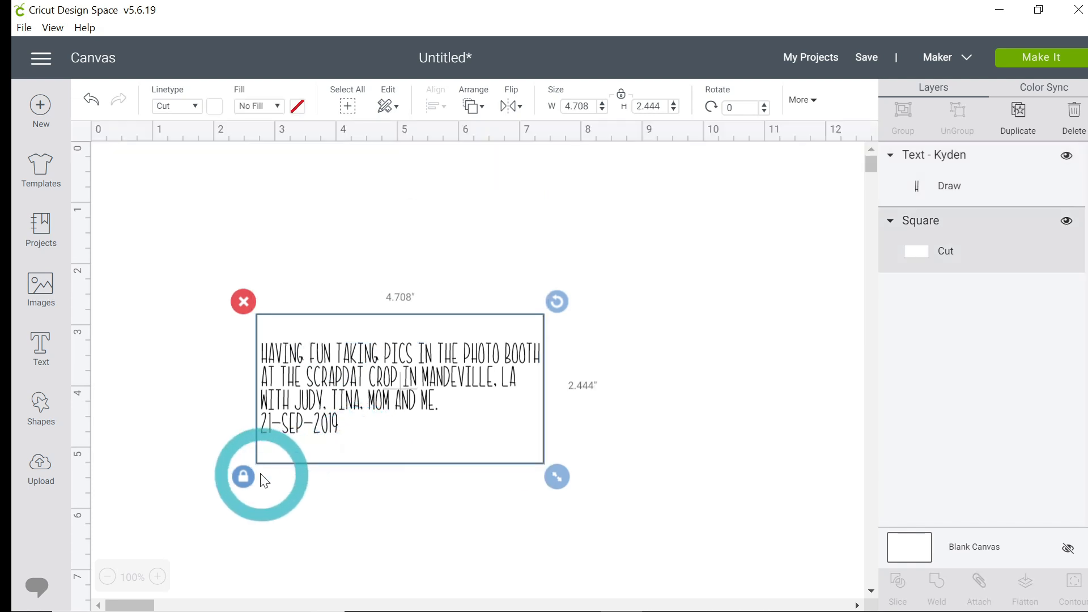
{"action": "left_click", "coordinate": [243, 476]}
{"action": "left_click_drag", "start_coordinate": [544, 463], "coordinate": [535, 444]}
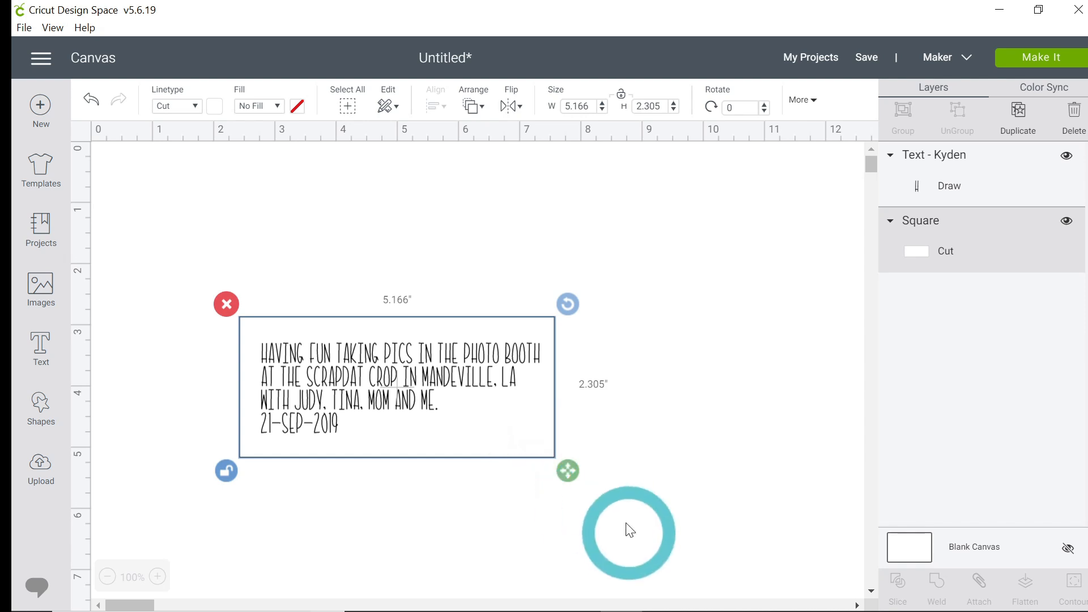
Step: Preview the draw and cut mats in Make It, then cancel back to the canvas
{"action": "left_click", "coordinate": [1027, 68]}
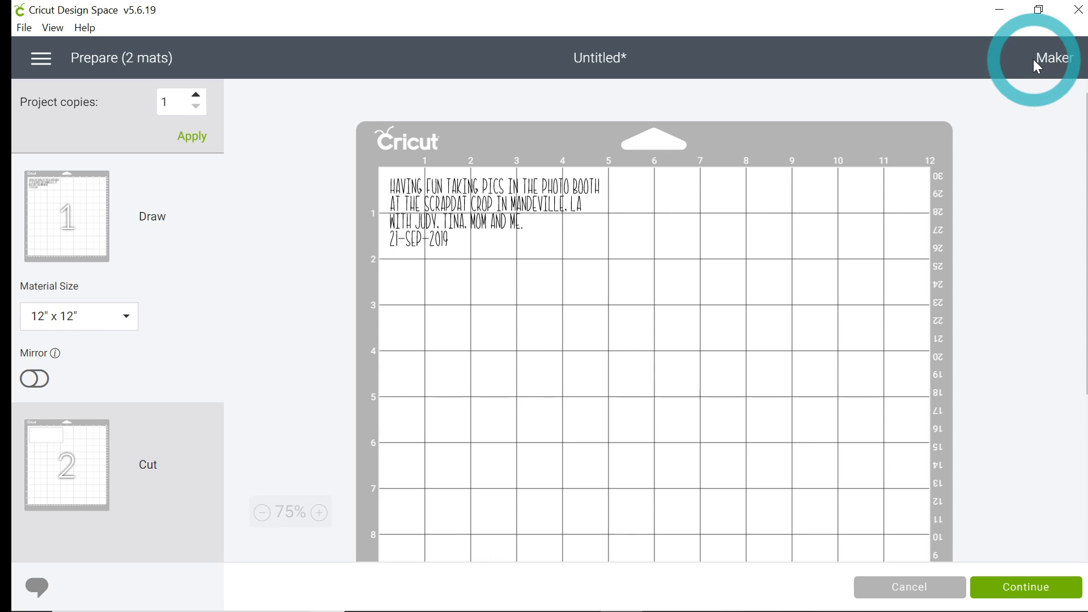
{"action": "left_click", "coordinate": [100, 481]}
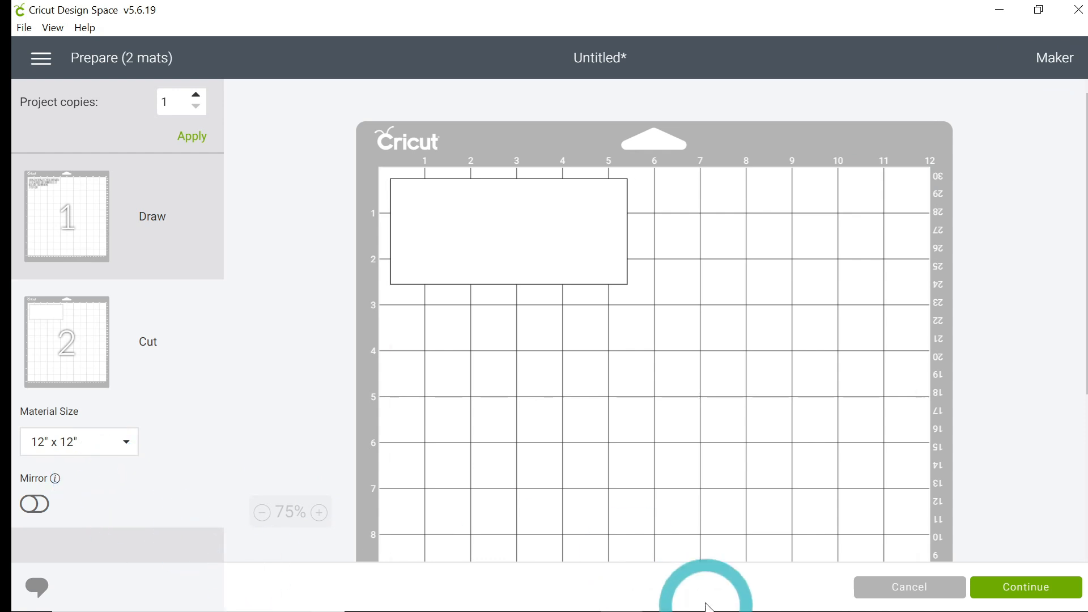
{"action": "left_click", "coordinate": [884, 592]}
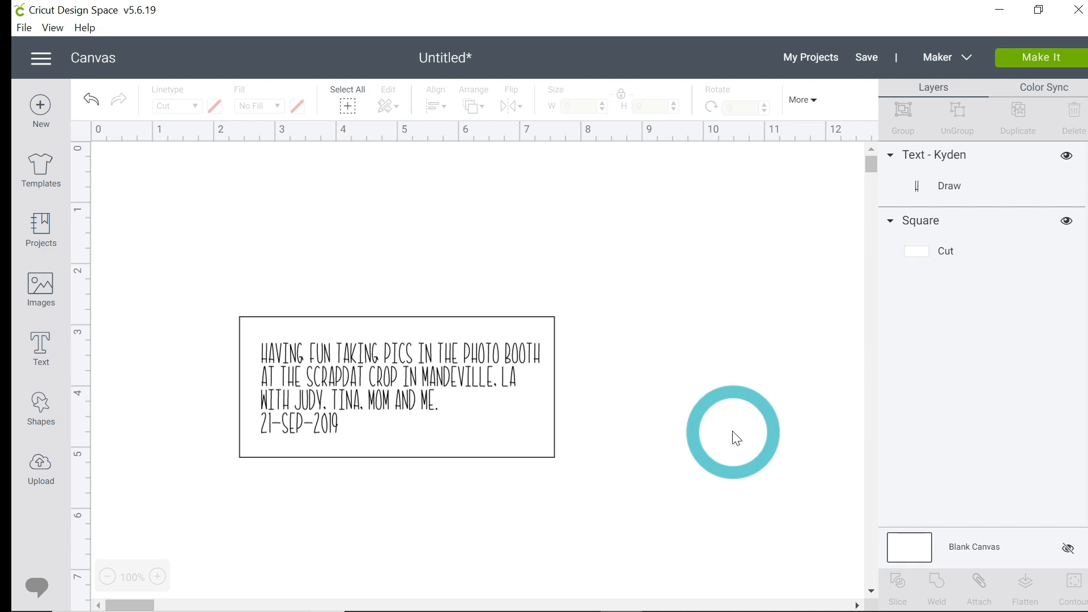
Step: Select the caption and rectangle together, attach them, and open Make It
{"action": "left_click", "coordinate": [207, 278]}
{"action": "left_click_drag", "start_coordinate": [205, 277], "coordinate": [624, 503]}
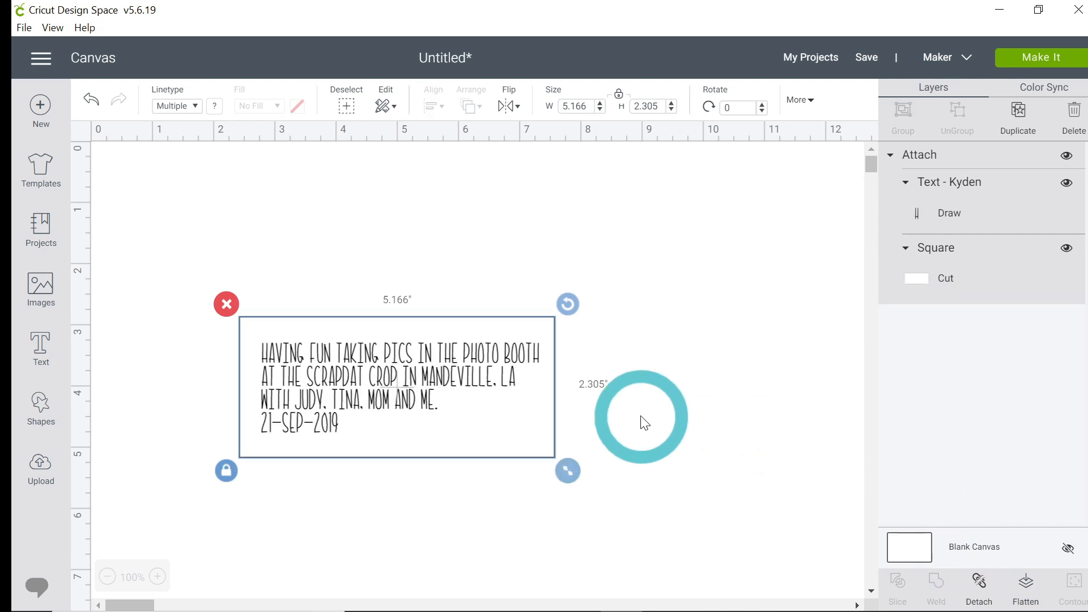
{"action": "left_click", "coordinate": [1028, 61]}
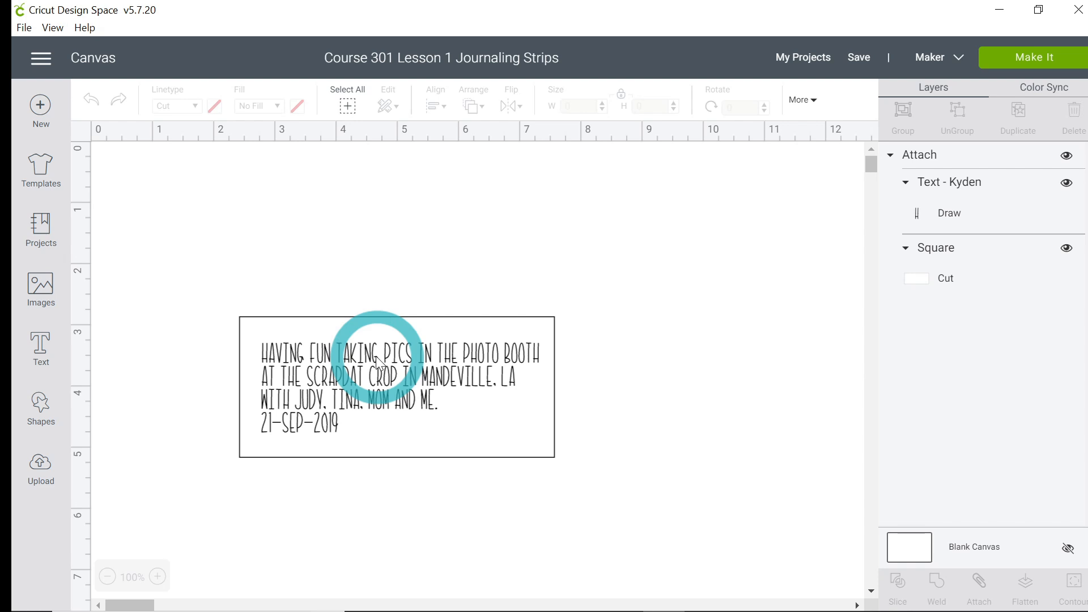
Step: Detach the caption from the rectangle and move the rectangle above the caption
{"action": "left_click", "coordinate": [417, 376]}
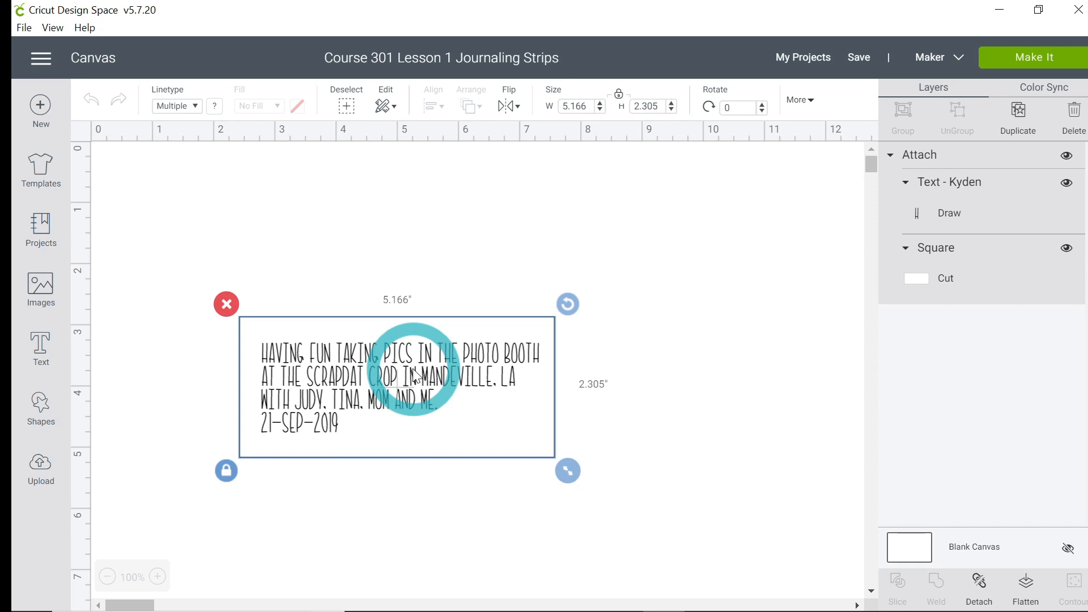
{"action": "left_click", "coordinate": [981, 589]}
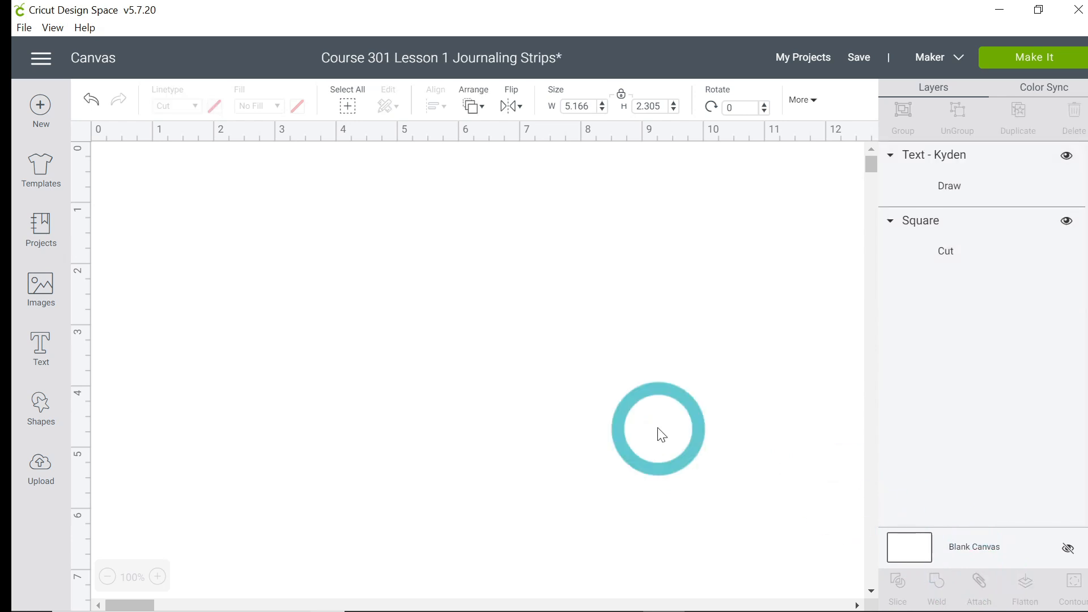
{"action": "left_click_drag", "start_coordinate": [487, 452], "coordinate": [476, 306]}
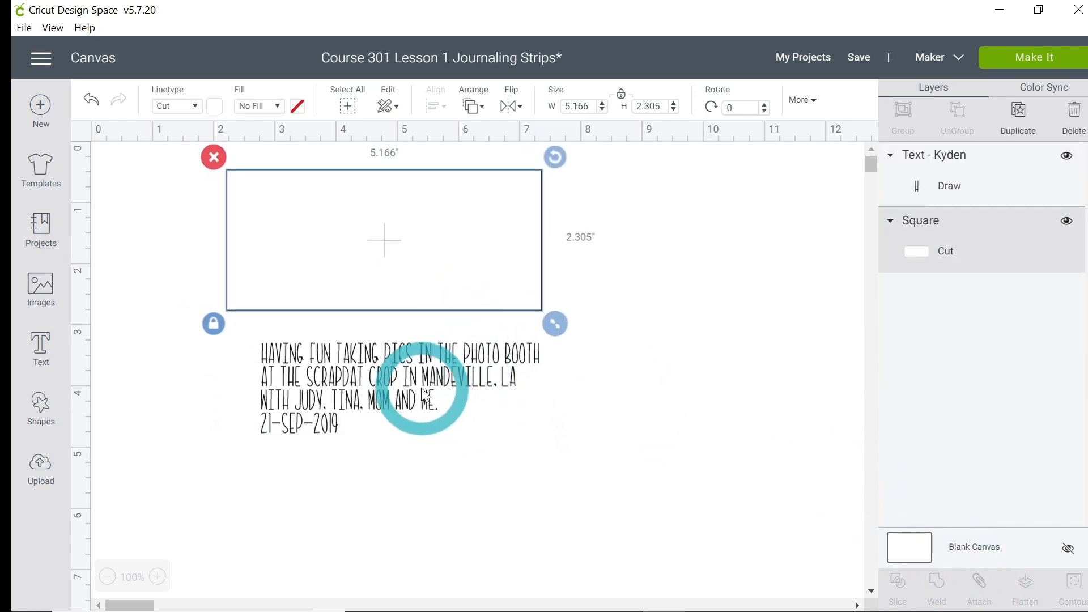
Step: Open the caption for text editing, widen its edit box, and insert a line break after the first line
{"action": "left_click", "coordinate": [386, 390]}
{"action": "double_click", "coordinate": [386, 390]}
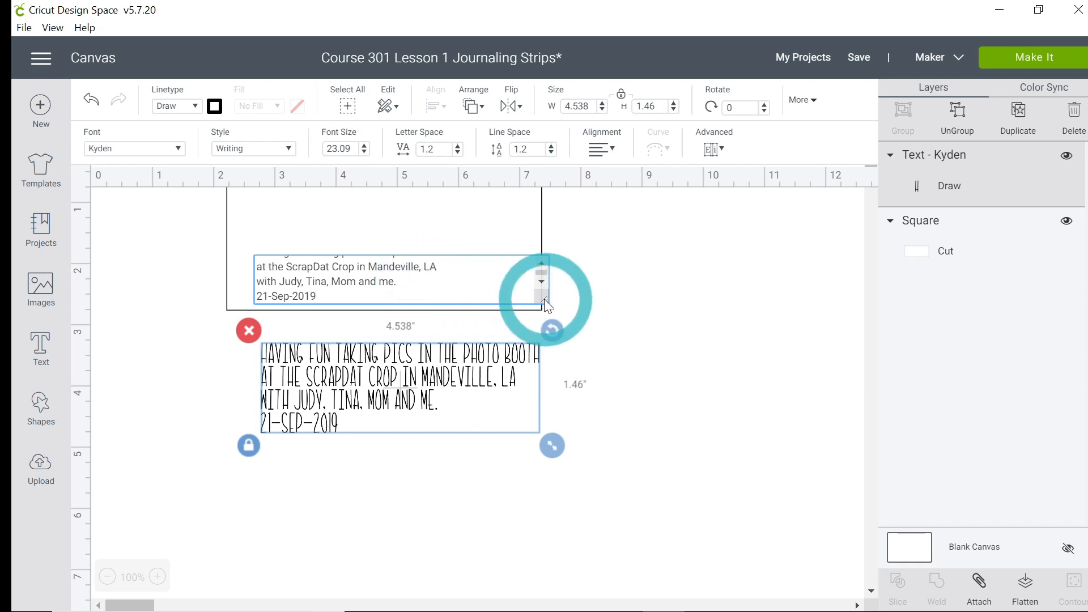
{"action": "left_click_drag", "start_coordinate": [544, 298], "coordinate": [669, 436]}
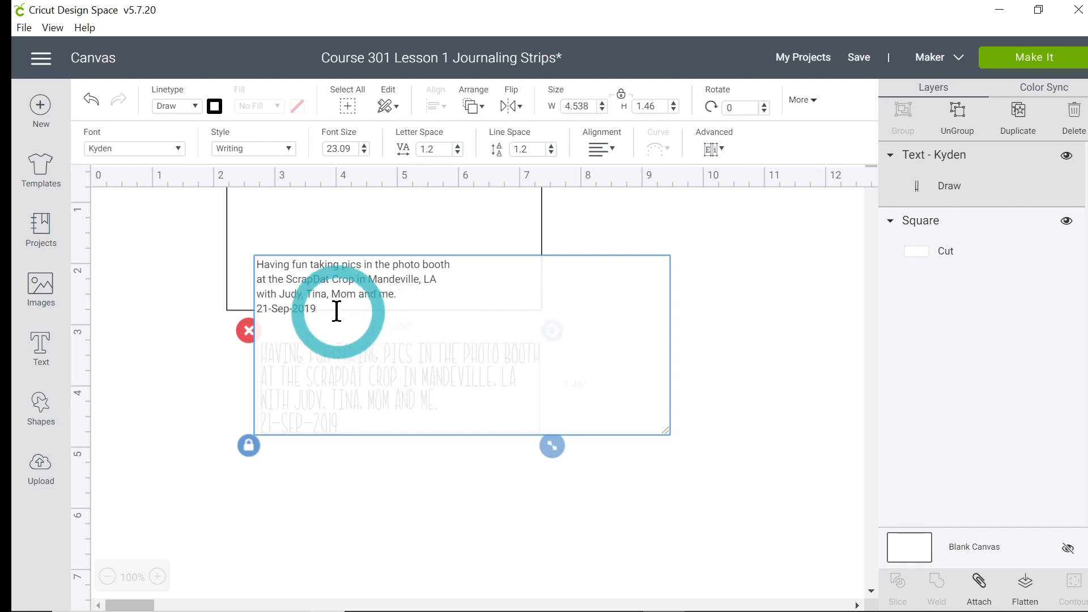
{"action": "left_click", "coordinate": [262, 279]}
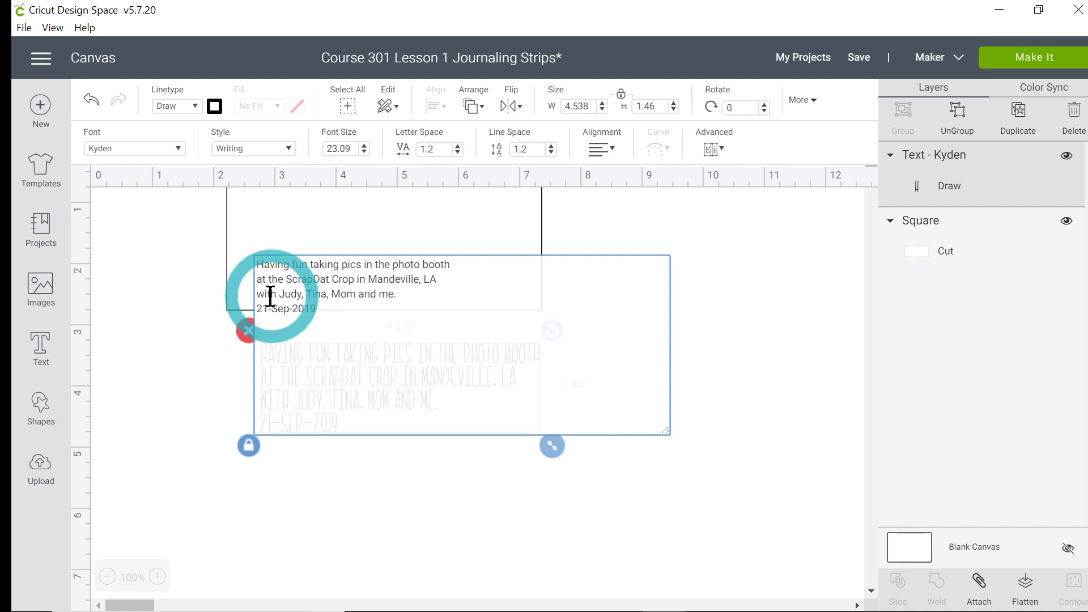
{"action": "key", "text": "Return"}
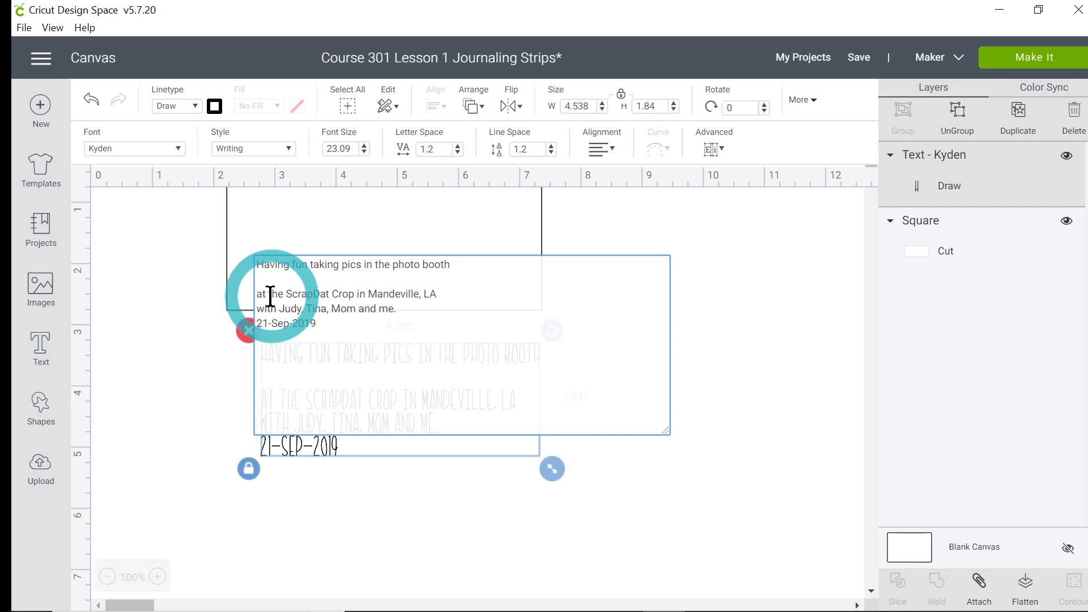
Step: Insert line breaks to space out the remaining caption lines, then leave text editing
{"action": "key", "text": "Down"}
{"action": "key", "text": "Return"}
{"action": "key", "text": "Down"}
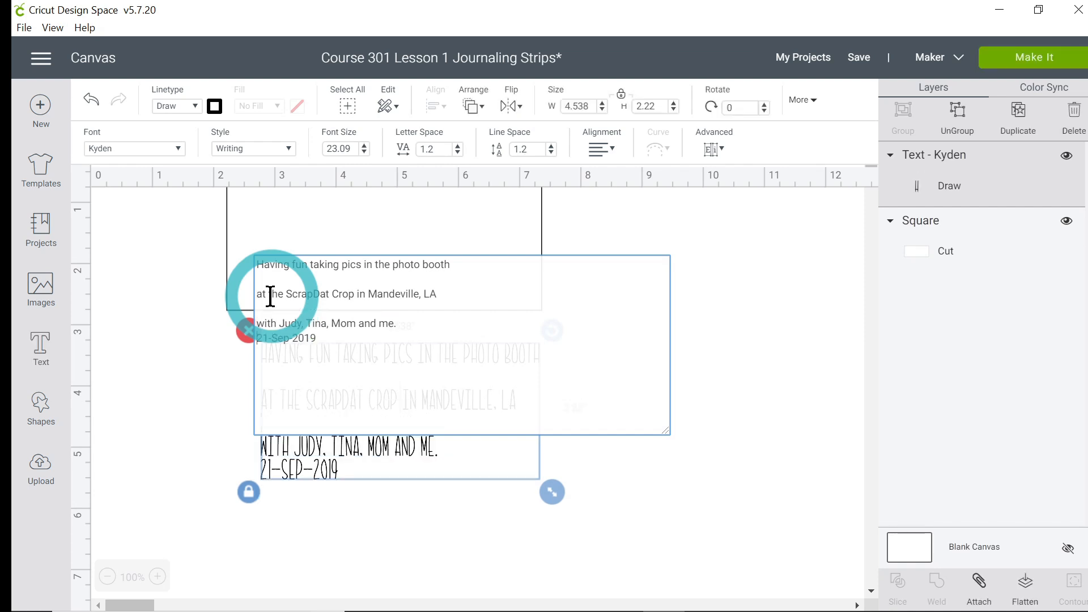
{"action": "key", "text": "Return"}
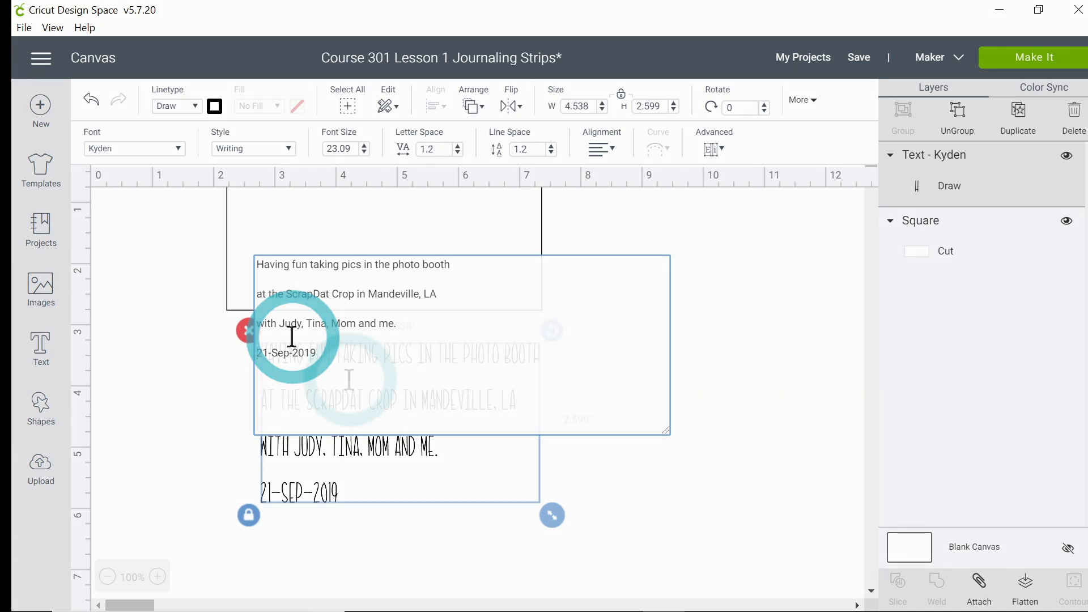
{"action": "left_click", "coordinate": [367, 445]}
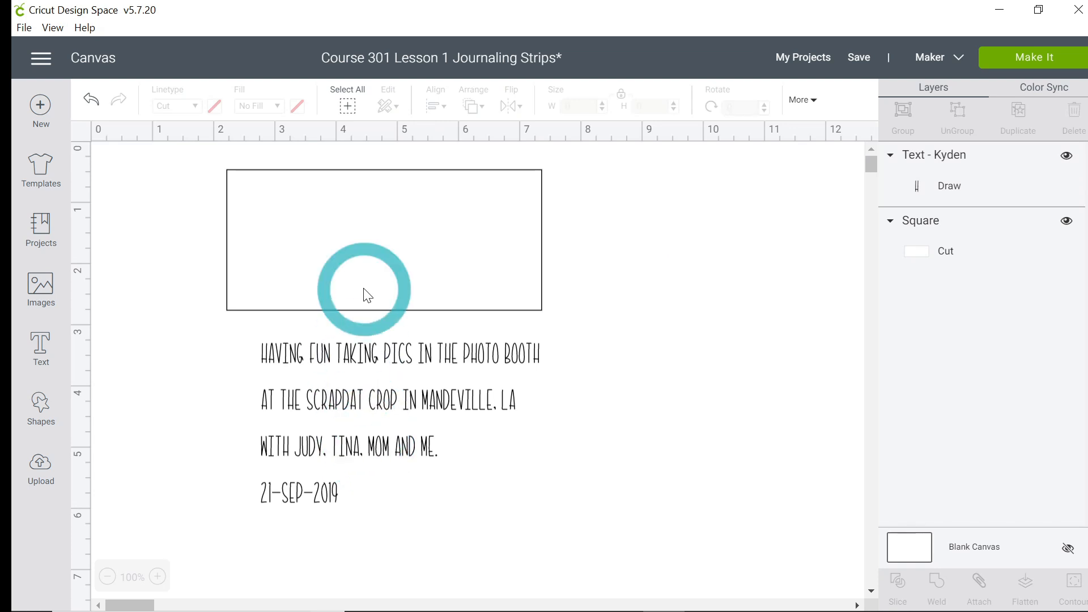
Step: Move the rectangle down over the caption's first line
{"action": "left_click", "coordinate": [376, 314]}
{"action": "left_click", "coordinate": [215, 325]}
{"action": "left_click_drag", "start_coordinate": [559, 326], "coordinate": [575, 374]}
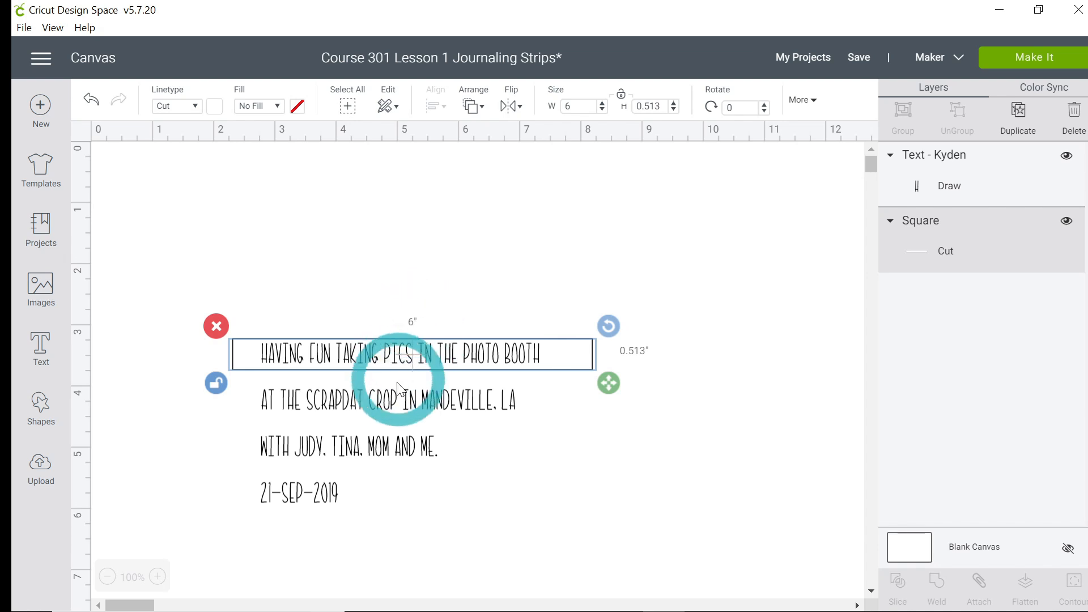
Step: Select the caption and set its font size to 18
{"action": "left_click", "coordinate": [401, 406]}
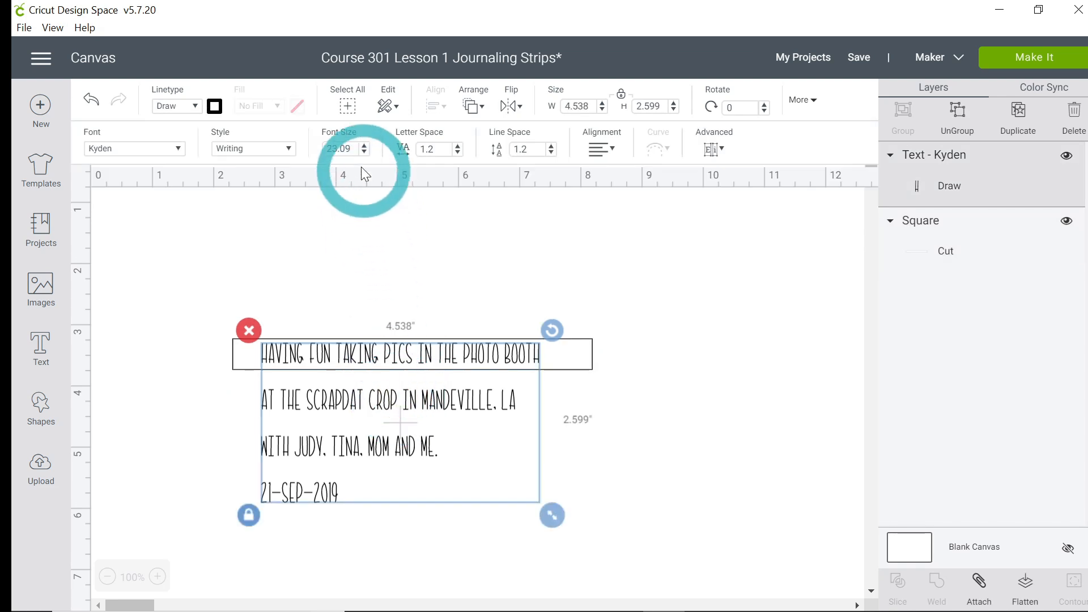
{"action": "left_click", "coordinate": [352, 151]}
{"action": "left_click_drag", "start_coordinate": [352, 150], "coordinate": [325, 151]}
{"action": "type", "text": "18"}
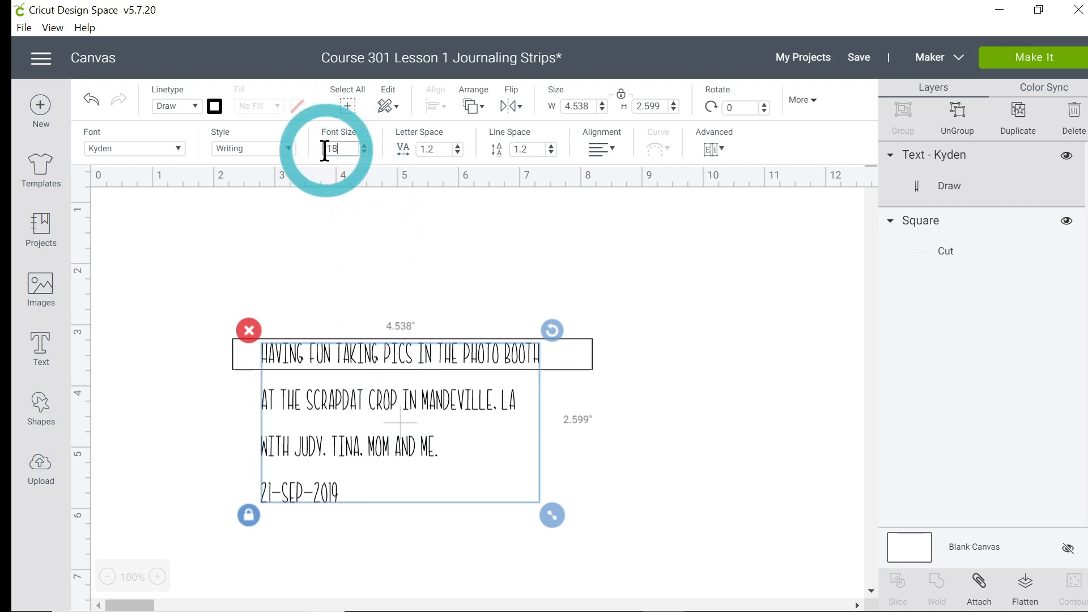
{"action": "key", "text": "Return"}
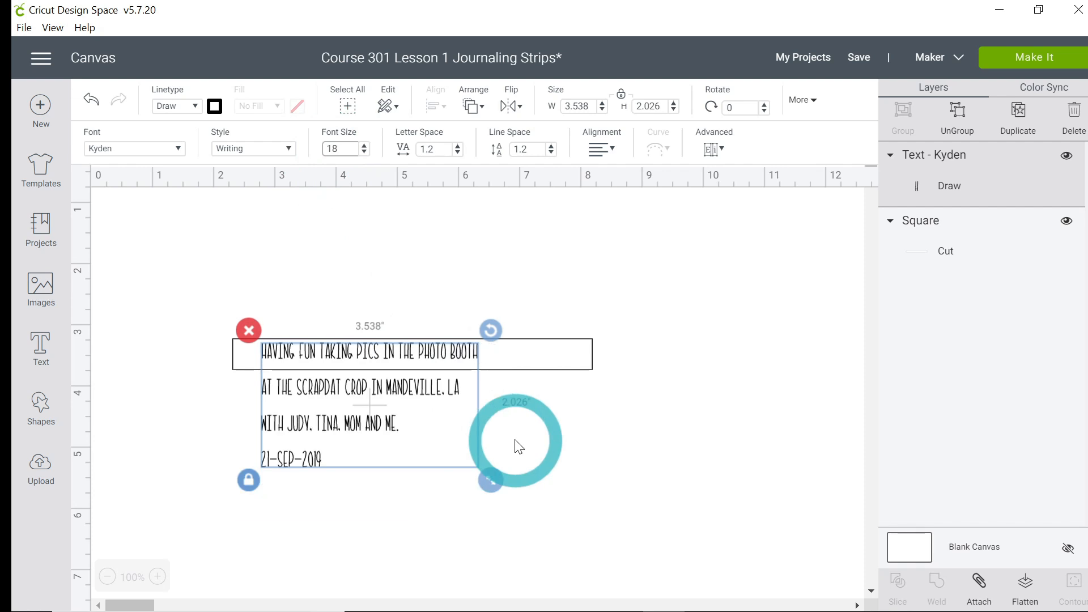
Step: Resize the rectangle to 4.5 inches wide by 0.5 inches high
{"action": "left_click", "coordinate": [553, 363]}
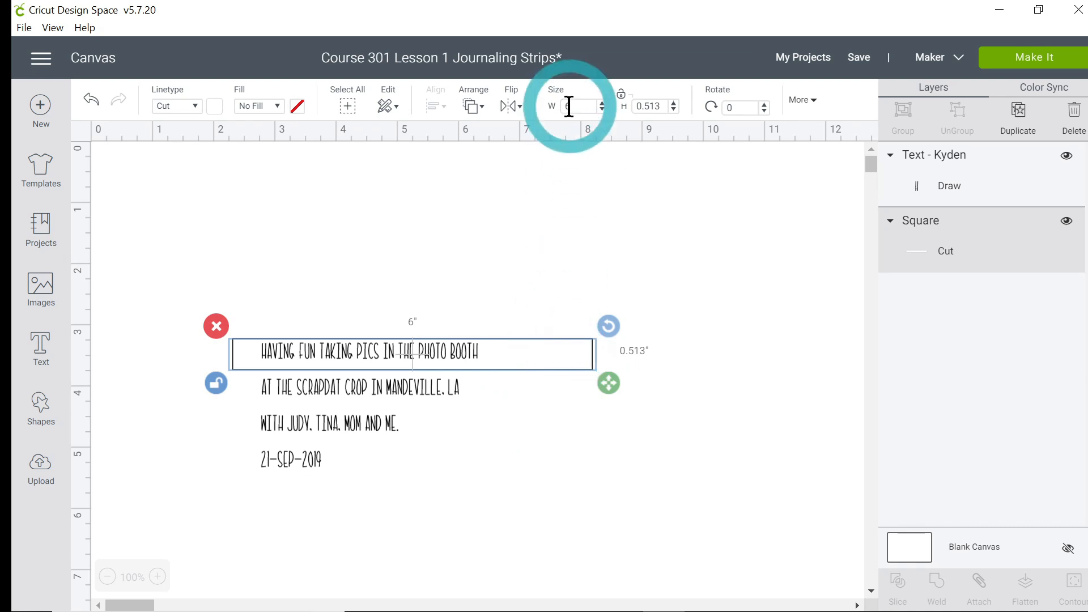
{"action": "mouse_move", "coordinate": [610, 383]}
{"action": "left_mouse_down"}
{"action": "mouse_move", "coordinate": [568, 388]}
{"action": "mouse_move", "coordinate": [591, 382]}
{"action": "left_mouse_up"}
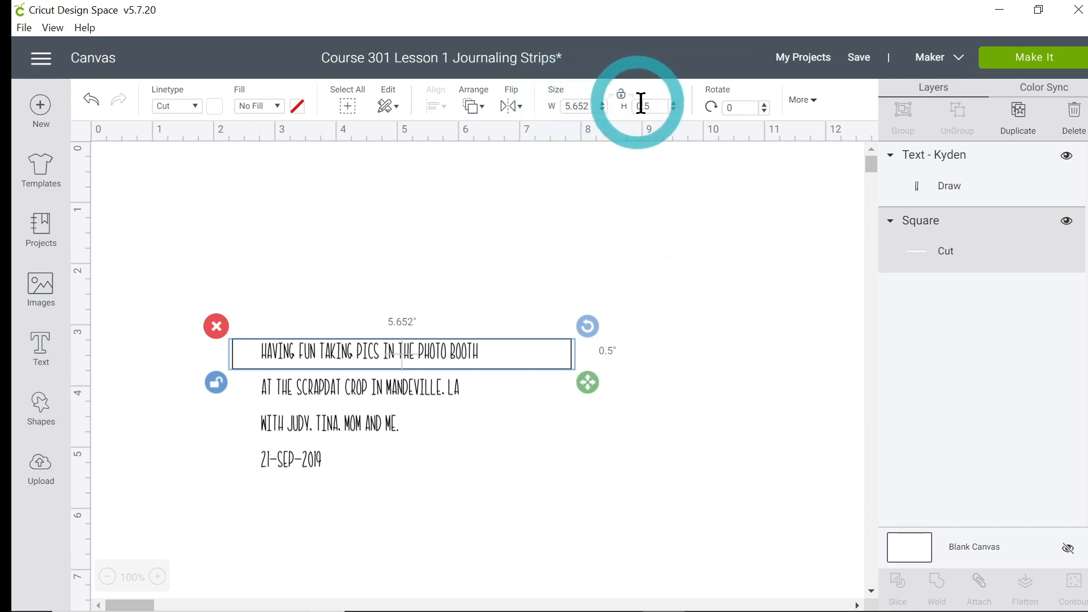
{"action": "left_click_drag", "start_coordinate": [589, 105], "coordinate": [552, 112]}
{"action": "type", "text": "4.5"}
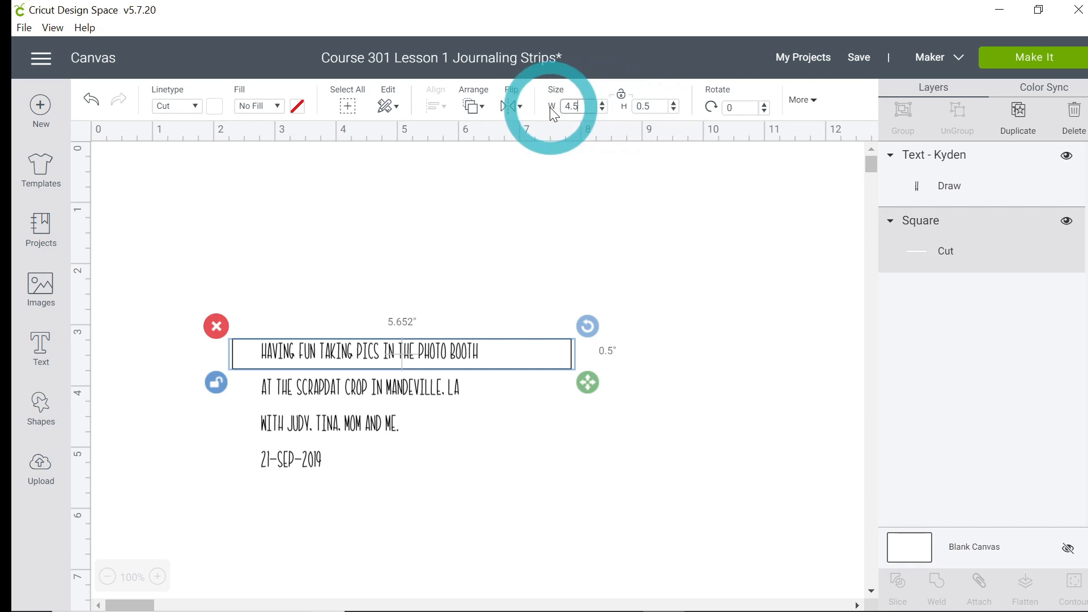
{"action": "key", "text": "Return"}
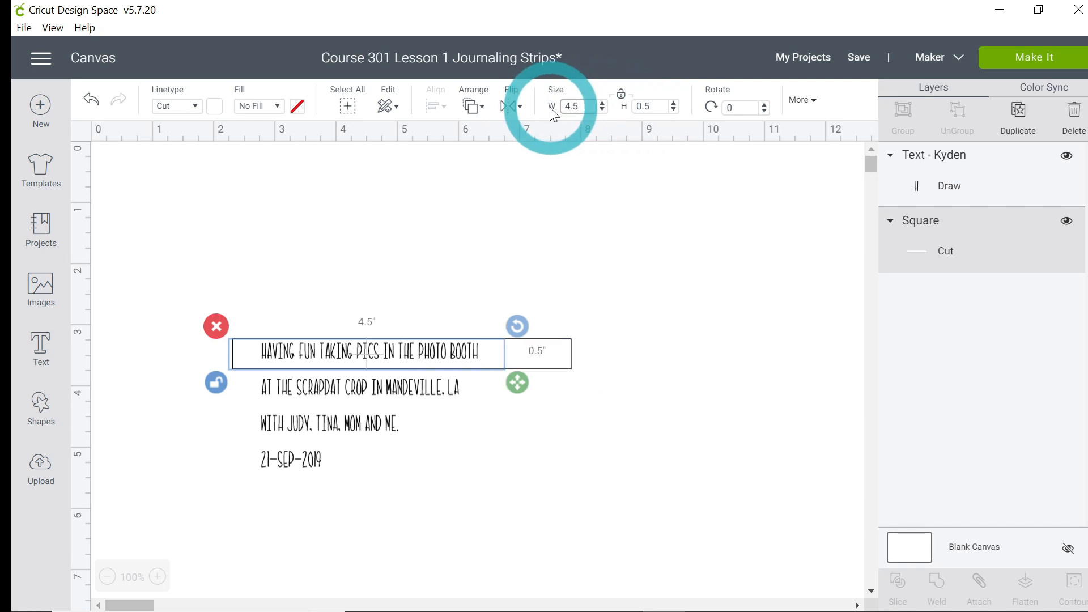
Step: Center the rectangle around the first caption line and duplicate it three times
{"action": "left_click", "coordinate": [490, 362]}
{"action": "left_click_drag", "start_coordinate": [493, 370], "coordinate": [507, 366]}
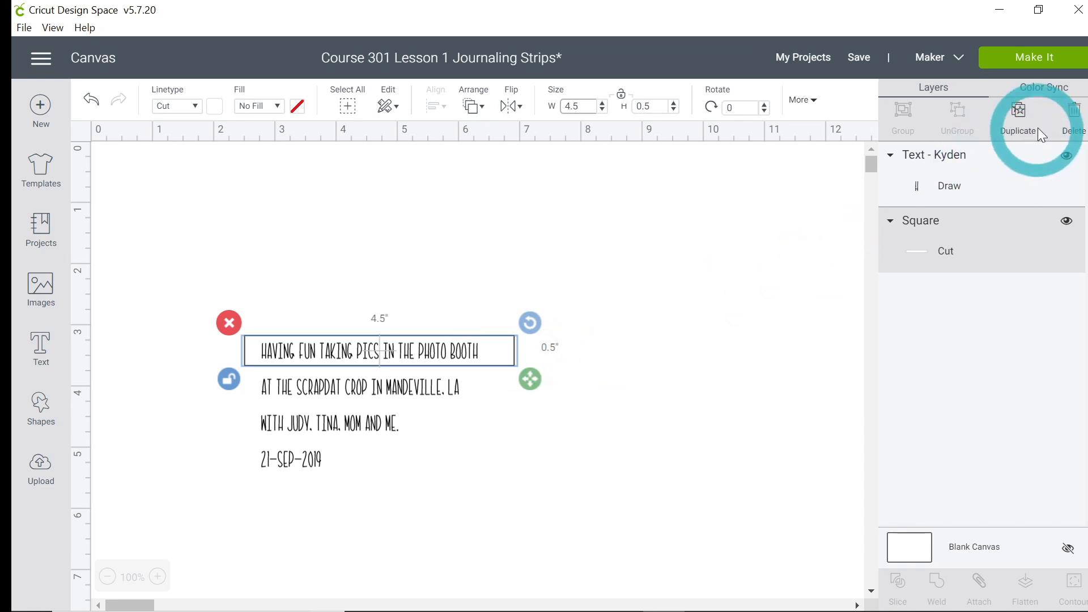
{"action": "left_click", "coordinate": [1024, 122]}
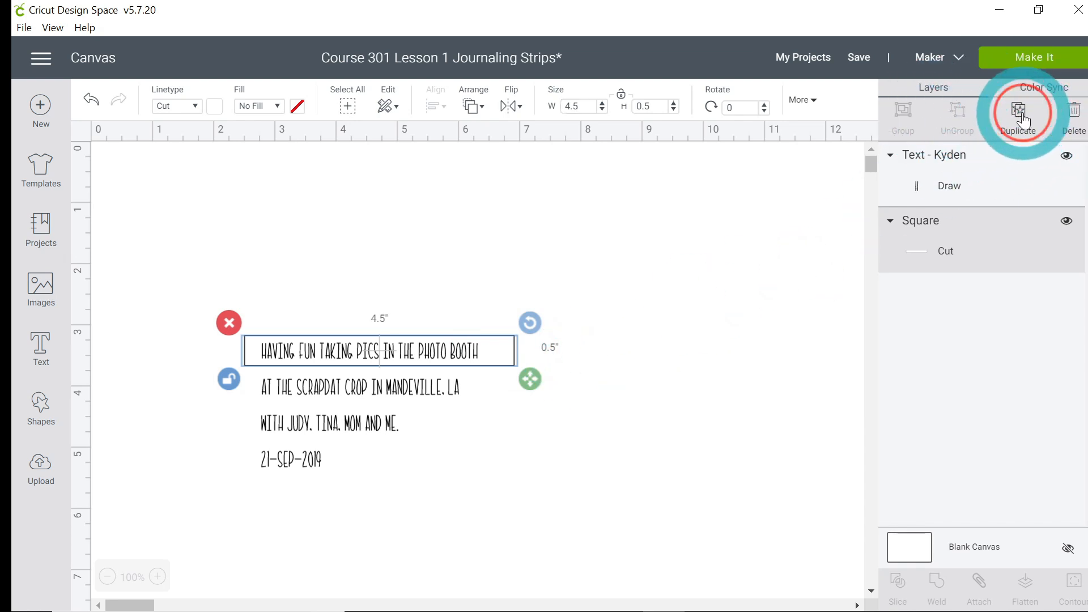
{"action": "left_click", "coordinate": [1023, 122]}
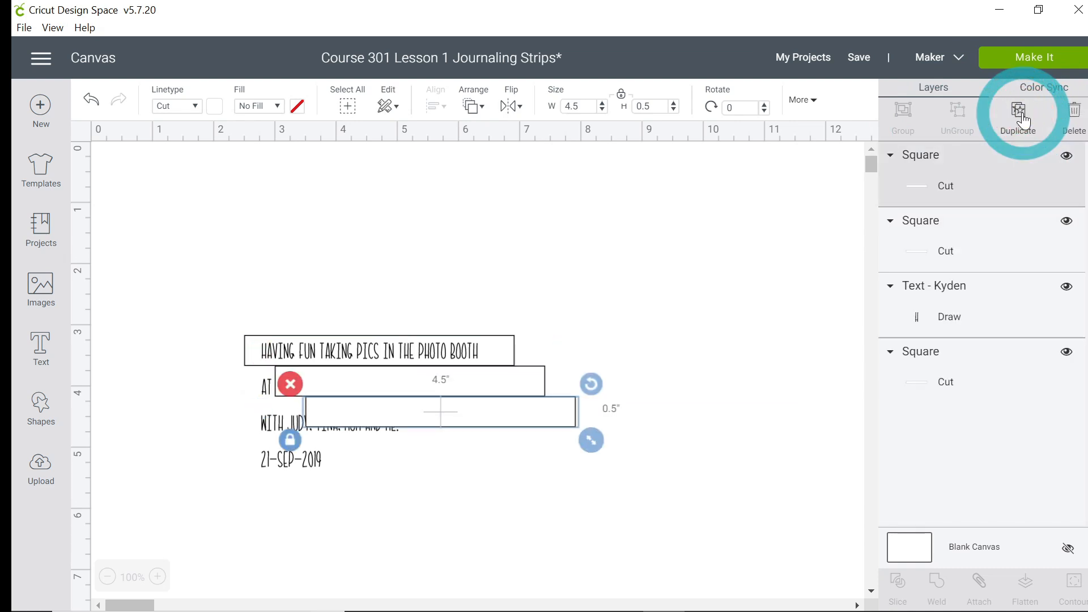
{"action": "left_click", "coordinate": [1024, 122]}
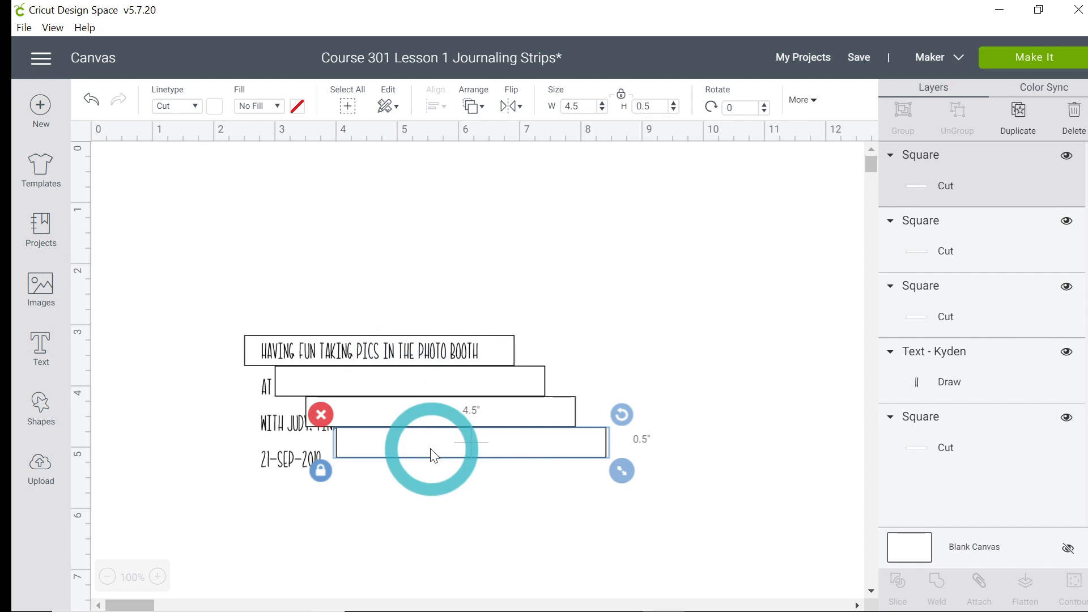
Step: Send each of the three duplicate rectangles to the back, behind the caption
{"action": "left_click", "coordinate": [451, 379]}
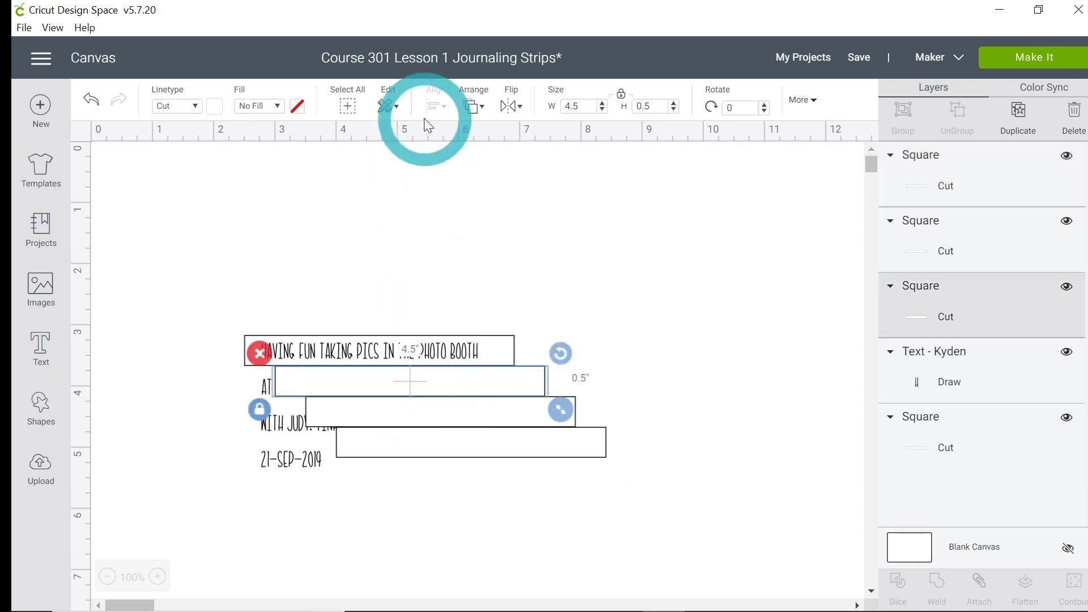
{"action": "left_click", "coordinate": [484, 107]}
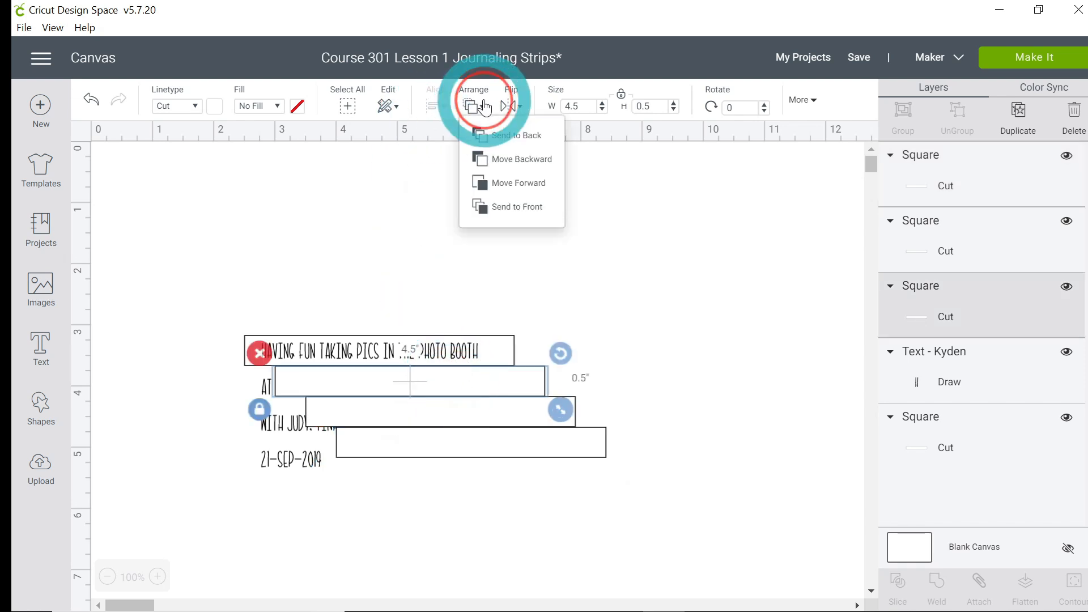
{"action": "left_click", "coordinate": [511, 136]}
{"action": "left_click", "coordinate": [448, 412]}
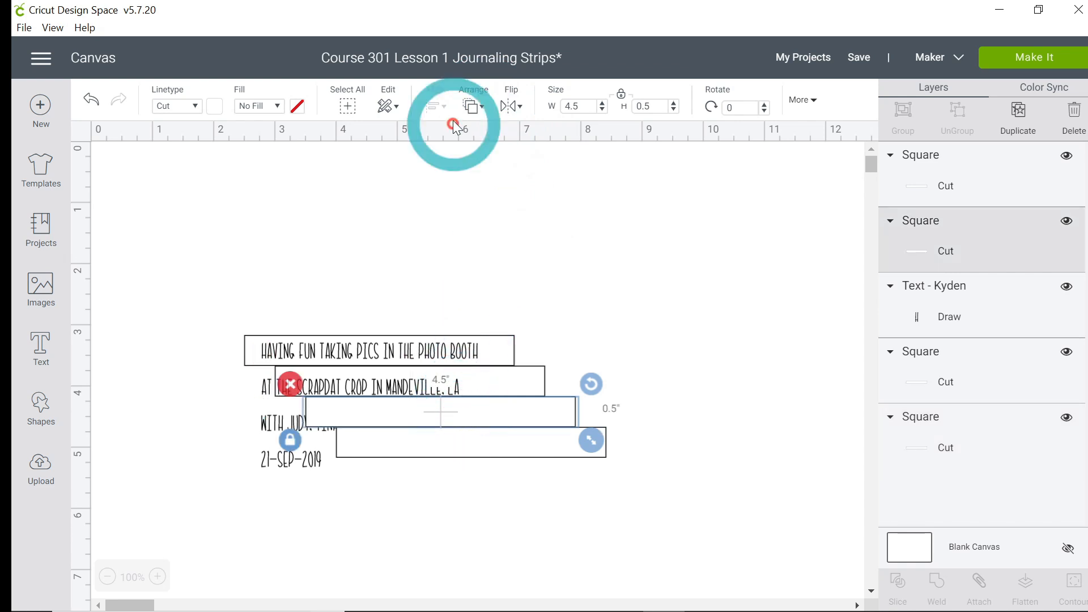
{"action": "left_click", "coordinate": [476, 106]}
{"action": "left_click", "coordinate": [502, 136]}
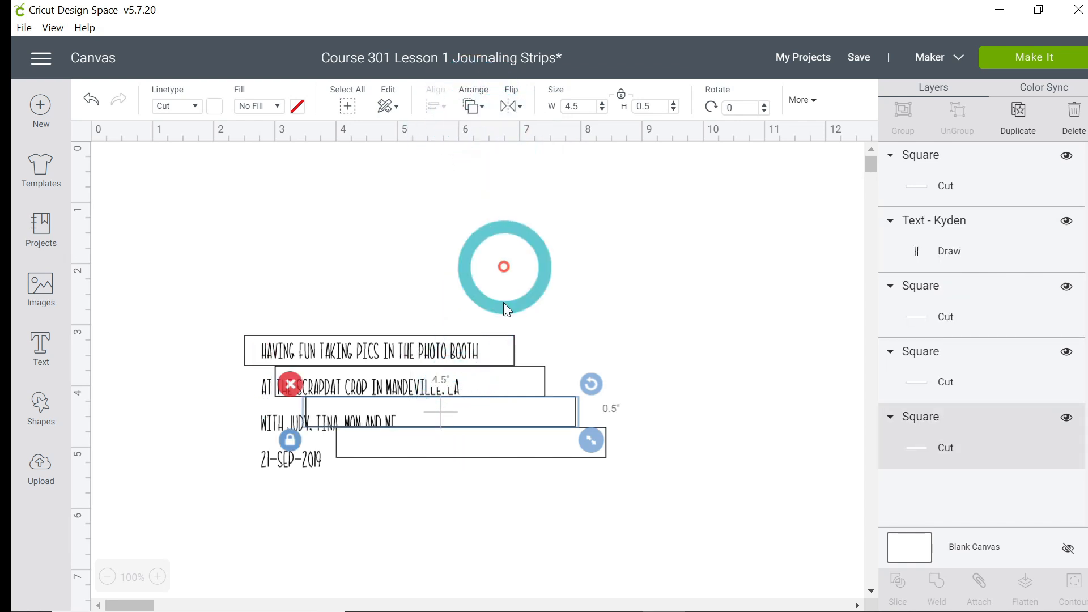
{"action": "left_click", "coordinate": [489, 451]}
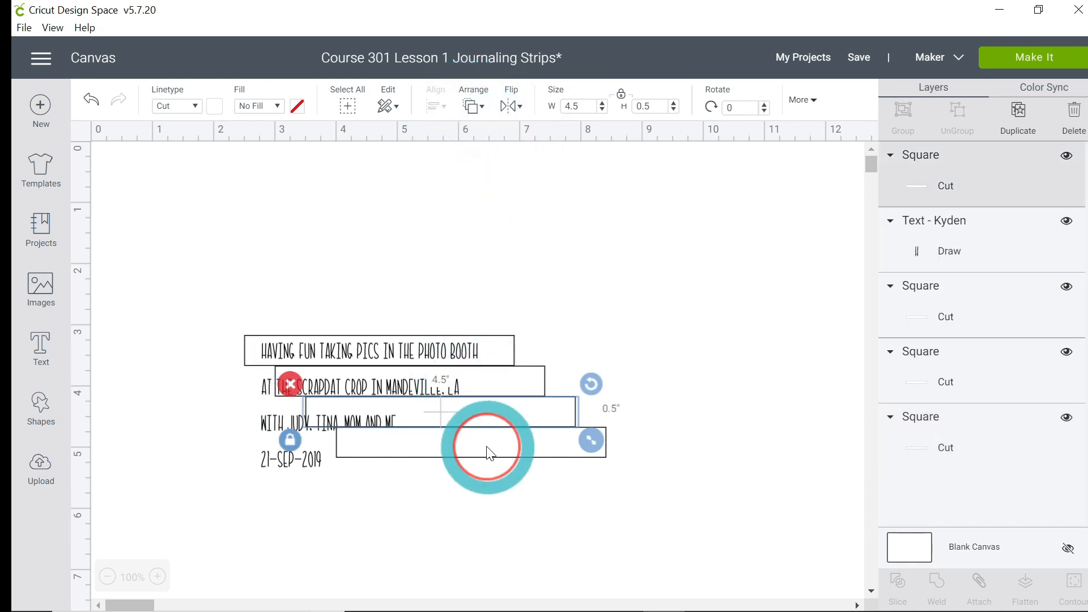
{"action": "left_click", "coordinate": [476, 106]}
{"action": "left_click", "coordinate": [494, 136]}
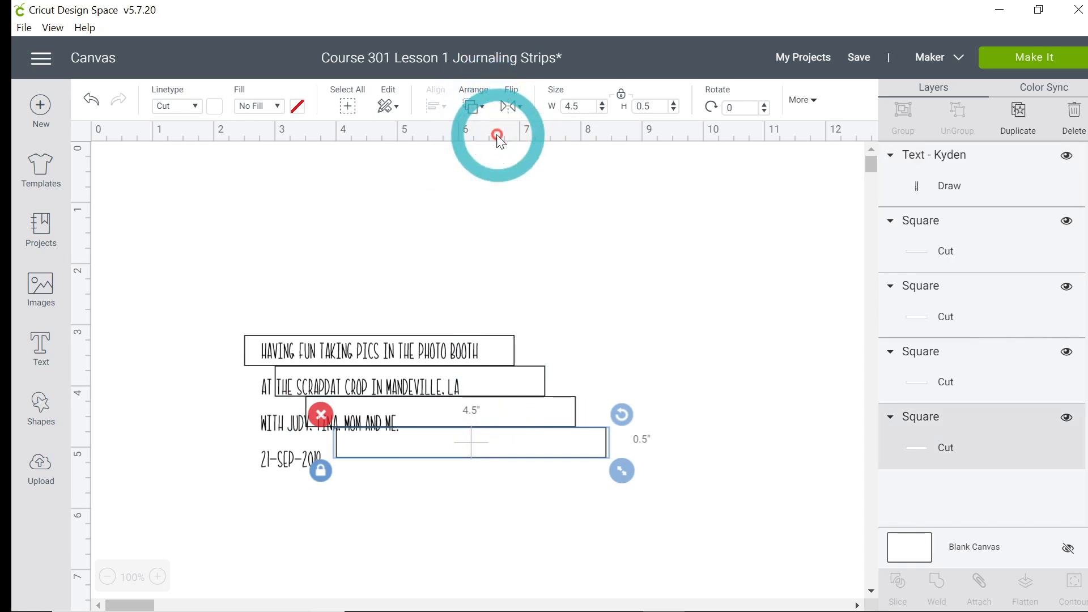
Step: Move the duplicate rectangles to frame the second line, third line and date line
{"action": "left_click_drag", "start_coordinate": [512, 443], "coordinate": [437, 459]}
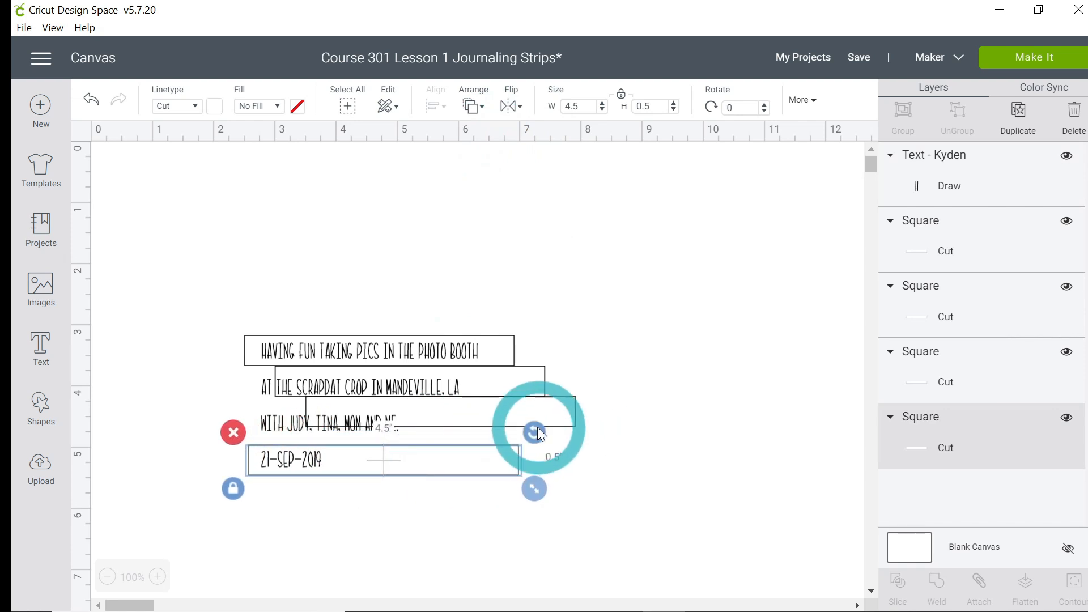
{"action": "left_click", "coordinate": [554, 426]}
{"action": "left_click_drag", "start_coordinate": [554, 426], "coordinate": [496, 436]}
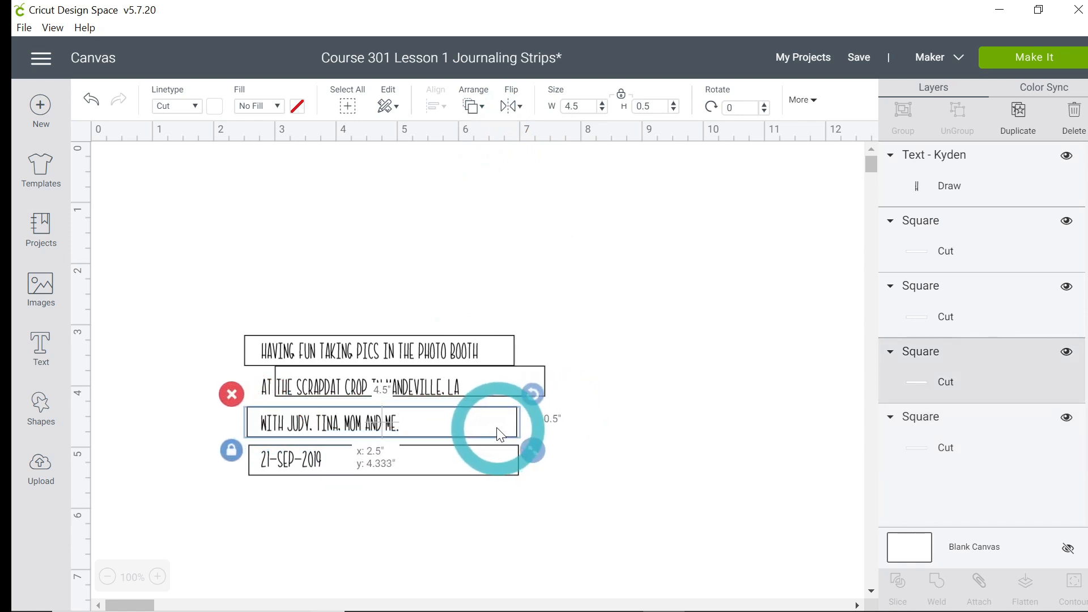
{"action": "left_click_drag", "start_coordinate": [532, 376], "coordinate": [499, 381]}
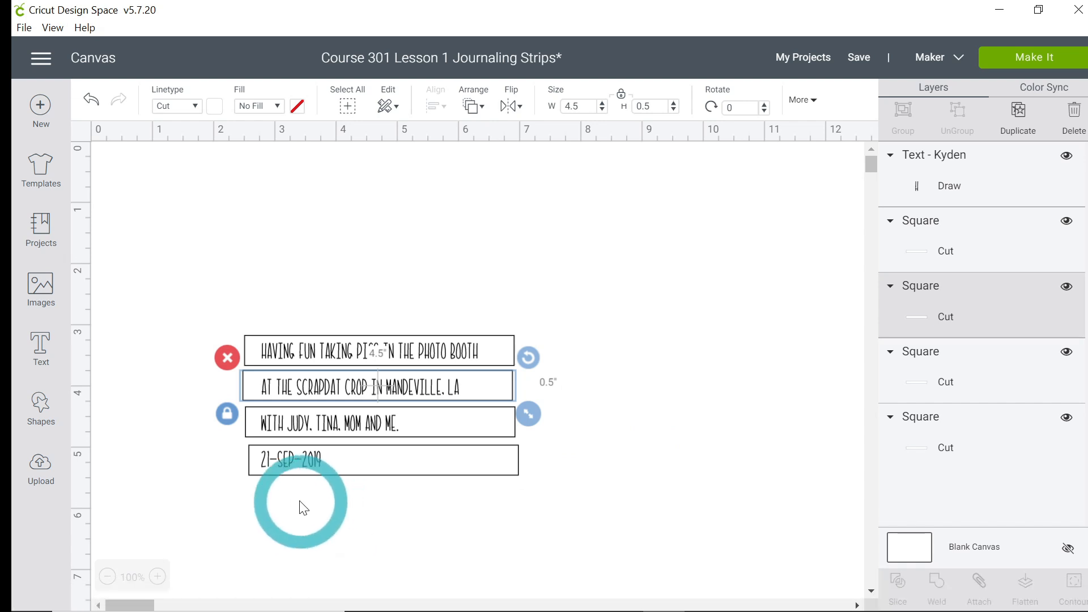
Step: Select all four rectangles and align them to the left, then deselect
{"action": "left_click", "coordinate": [255, 352]}
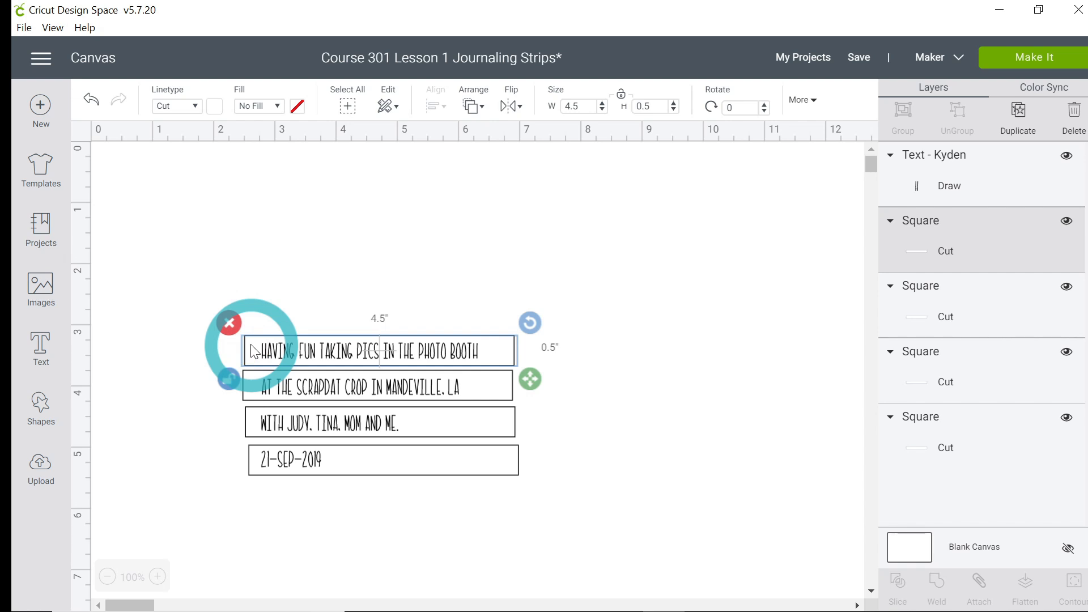
{"action": "left_click", "coordinate": [254, 390], "text": "shift"}
{"action": "left_click", "coordinate": [251, 430], "text": "shift"}
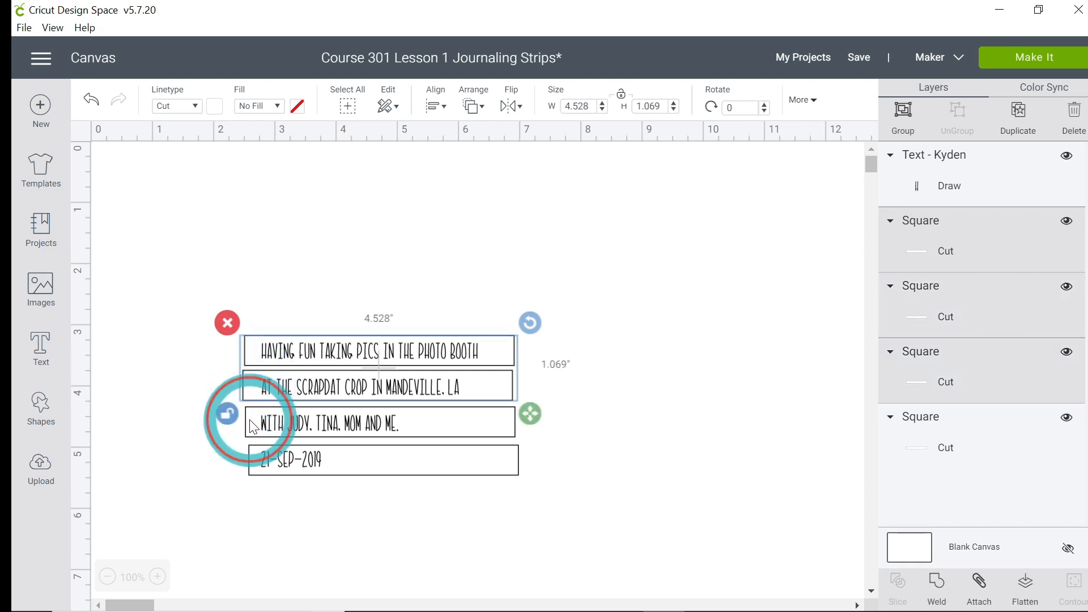
{"action": "left_click", "coordinate": [250, 459], "text": "shift"}
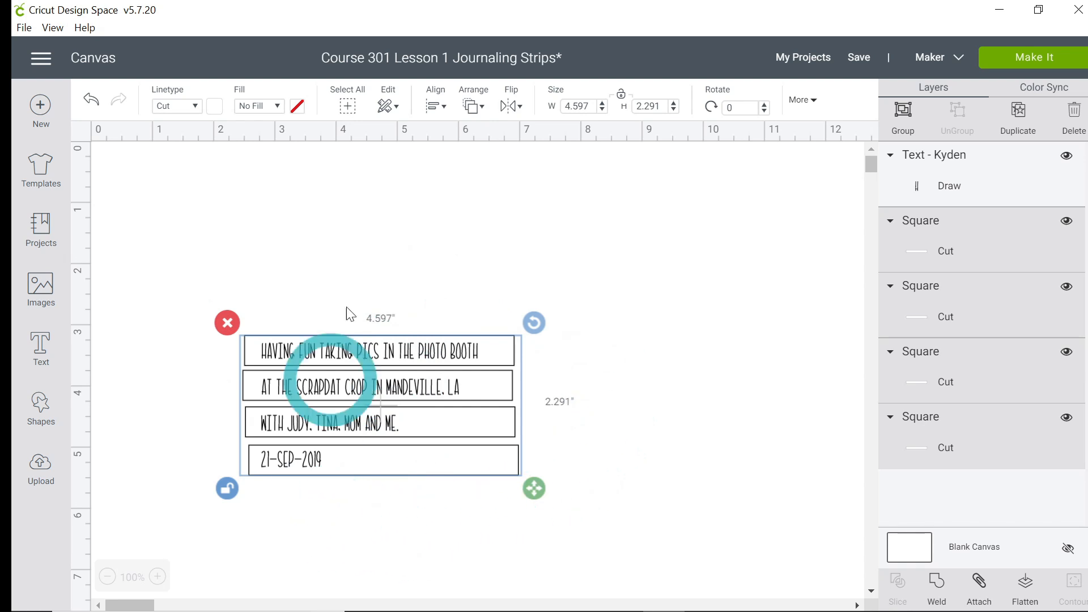
{"action": "left_click", "coordinate": [436, 115]}
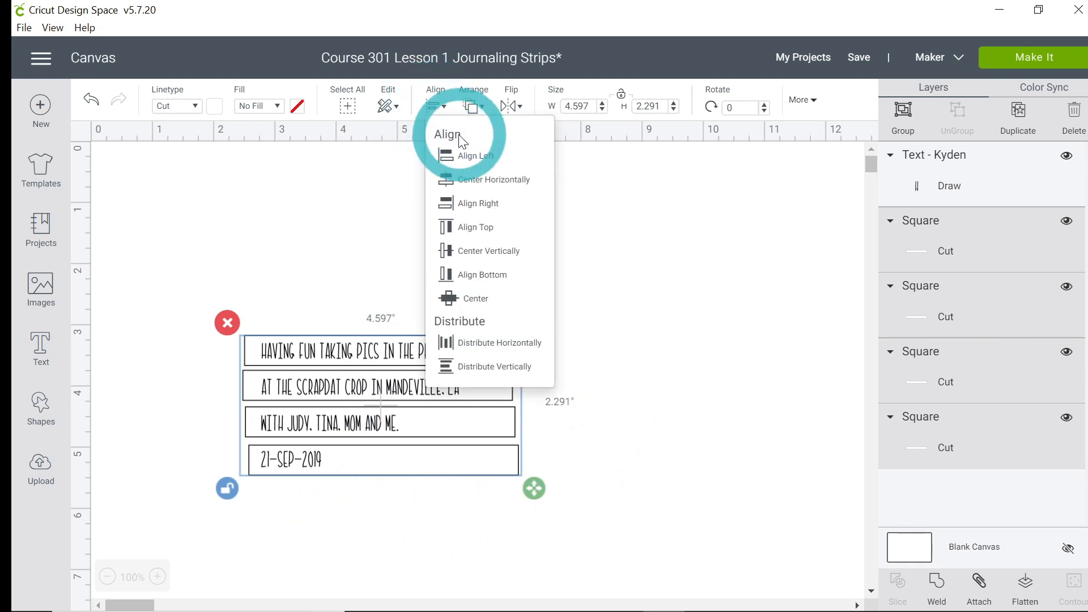
{"action": "left_click", "coordinate": [480, 161]}
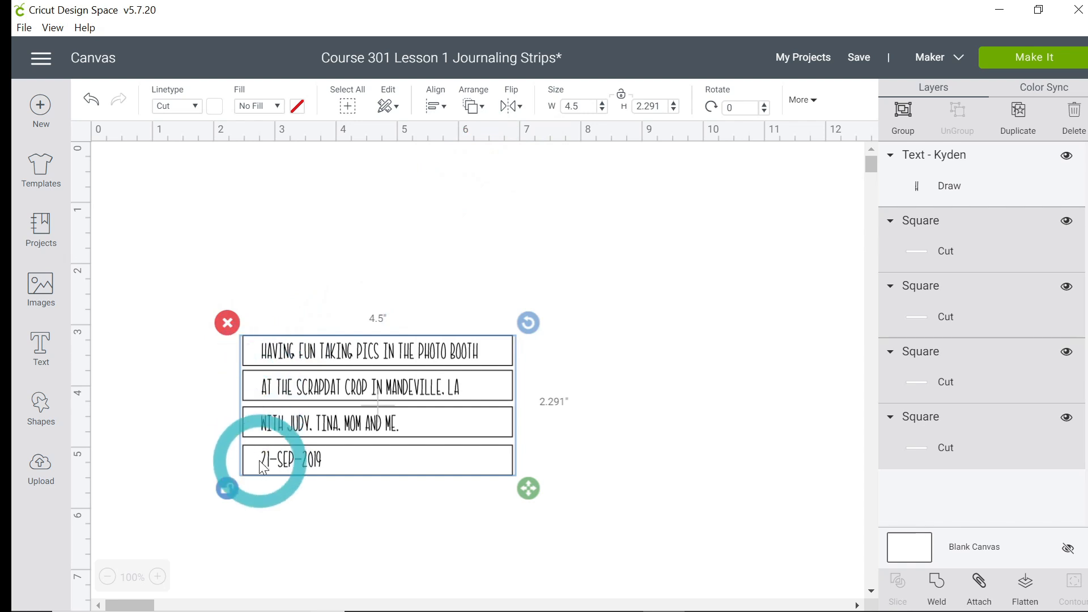
{"action": "left_click", "coordinate": [581, 517]}
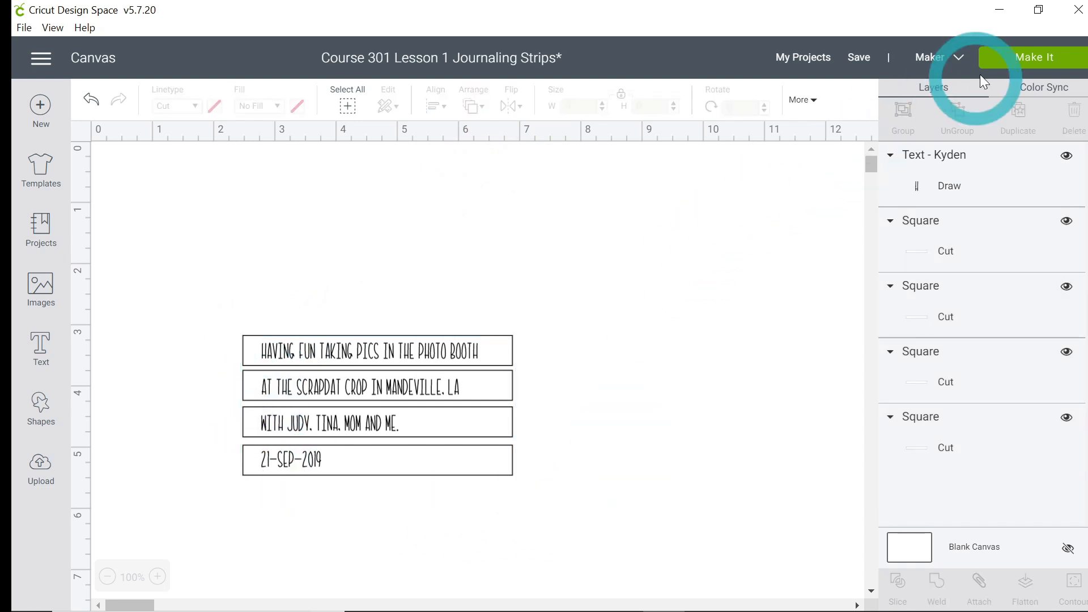
Step: Open Make It to preview the draw and cut mats, then return to the canvas
{"action": "left_click", "coordinate": [1026, 67]}
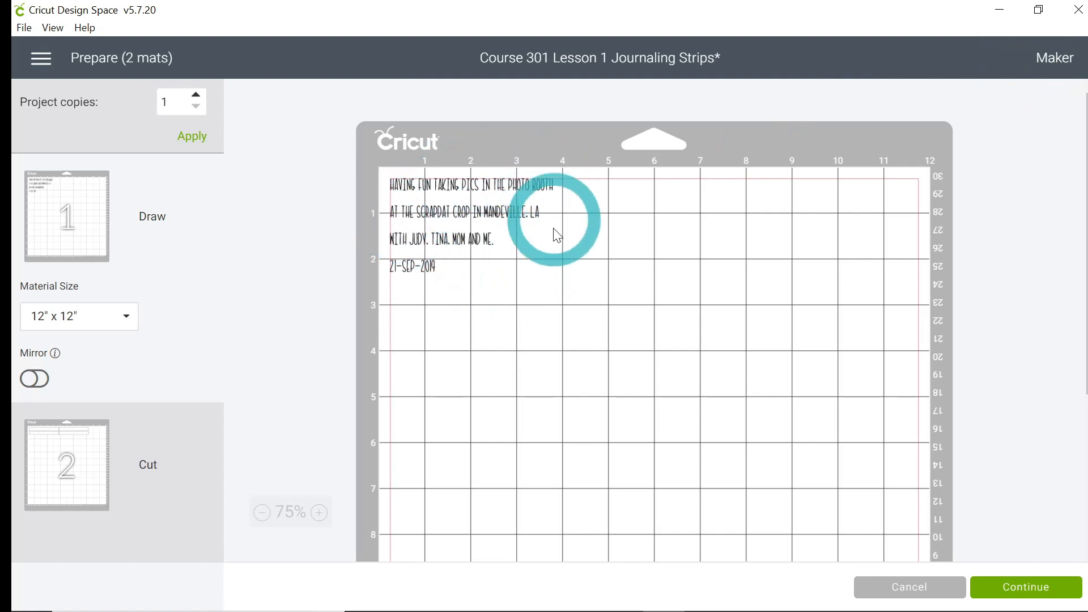
{"action": "left_click", "coordinate": [78, 490]}
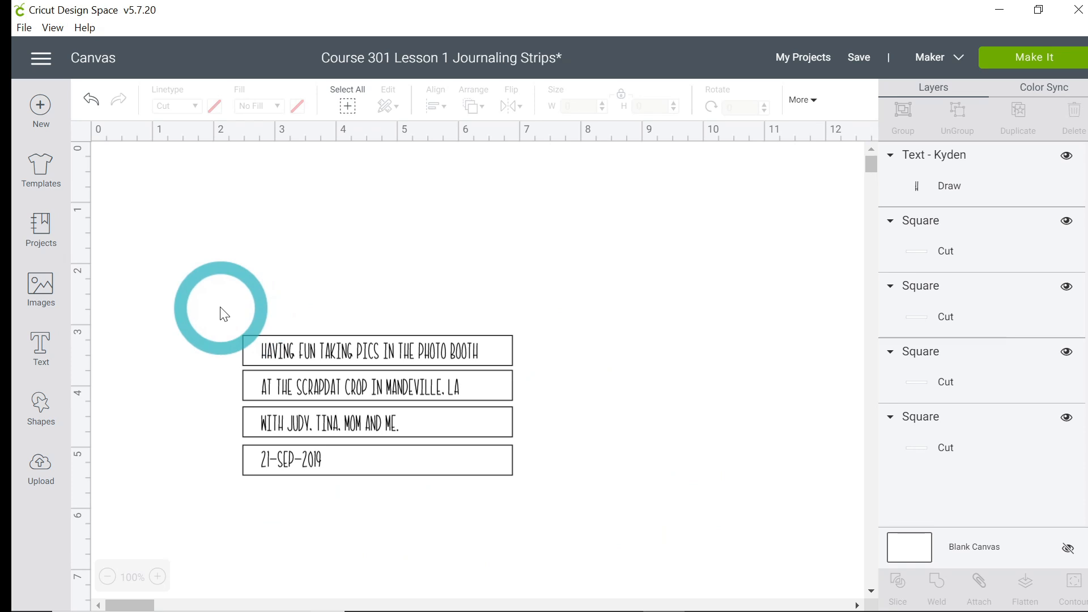
Step: Select the caption and all rectangles, attach them, and open Make It
{"action": "left_click_drag", "start_coordinate": [221, 308], "coordinate": [568, 517]}
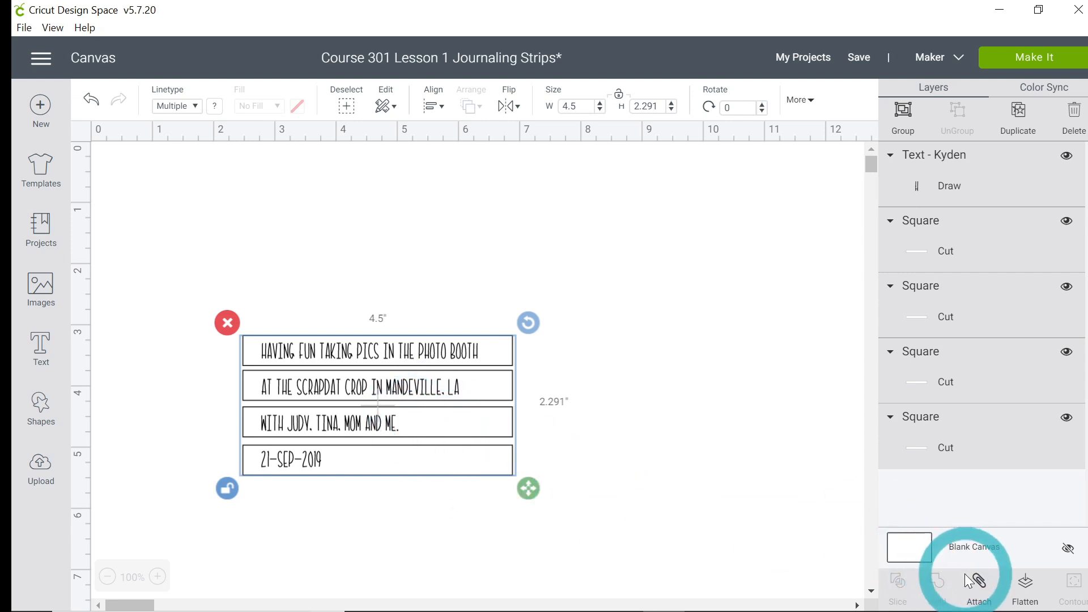
{"action": "left_click", "coordinate": [979, 589]}
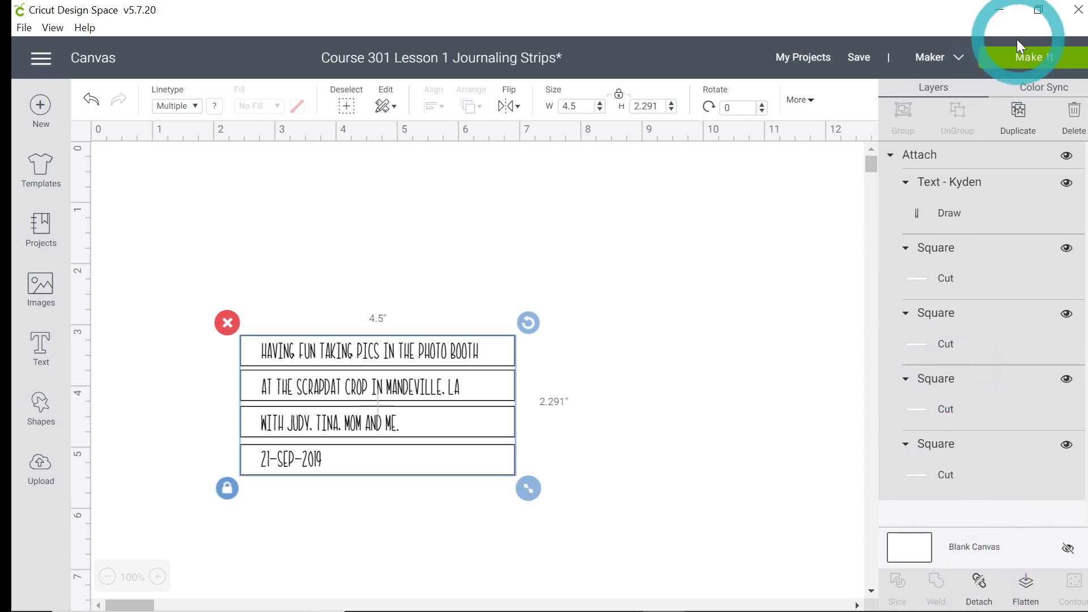
{"action": "left_click", "coordinate": [1029, 57]}
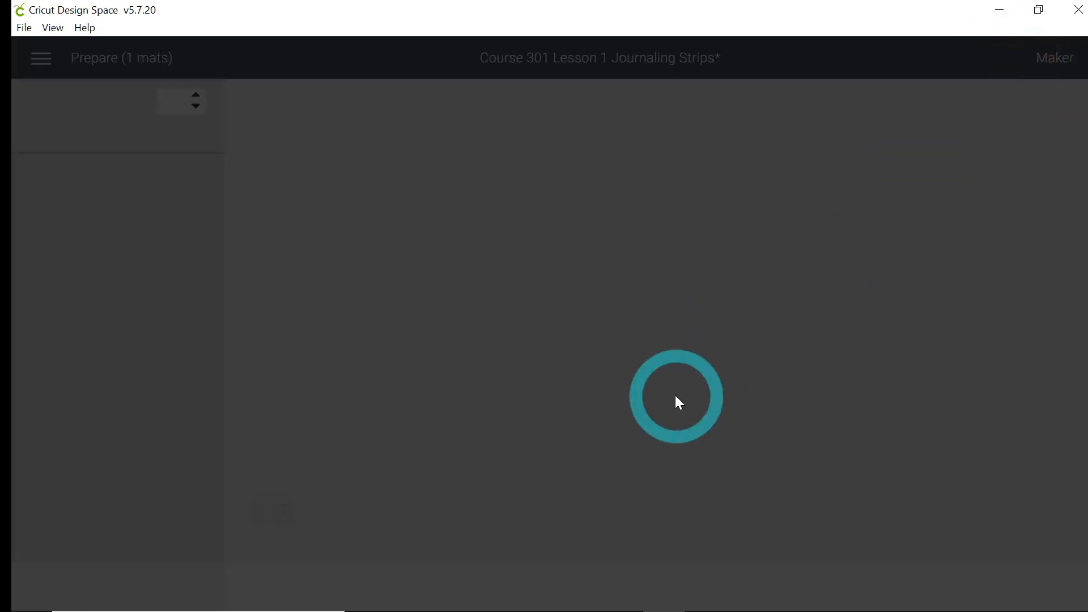